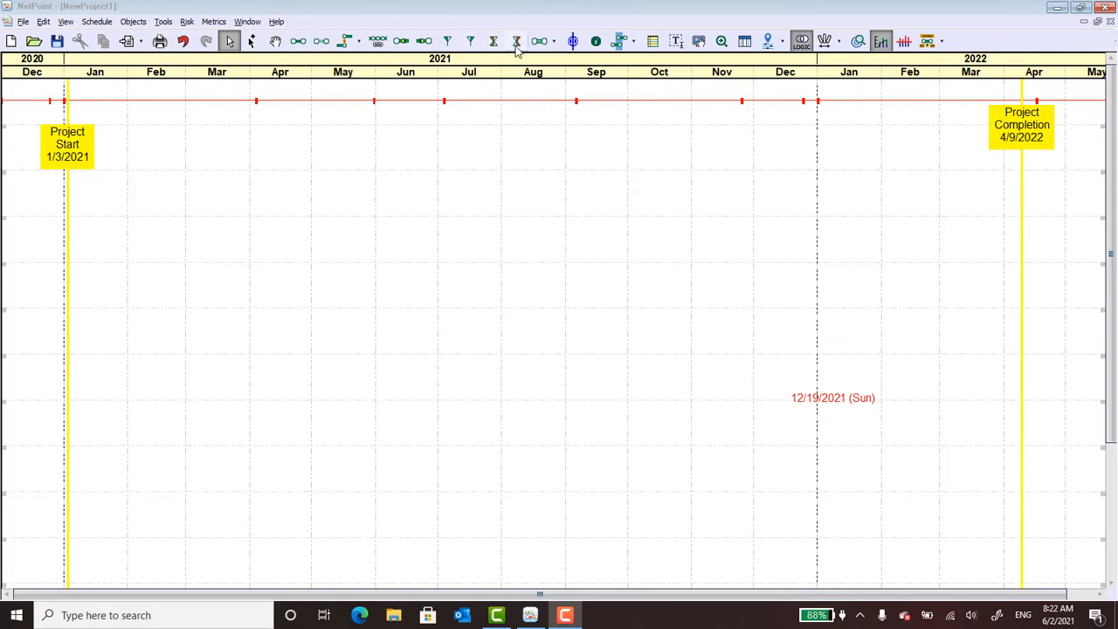
Add a start milestone named "End Phase 1" at about 6/21/2021.
click(450, 41)
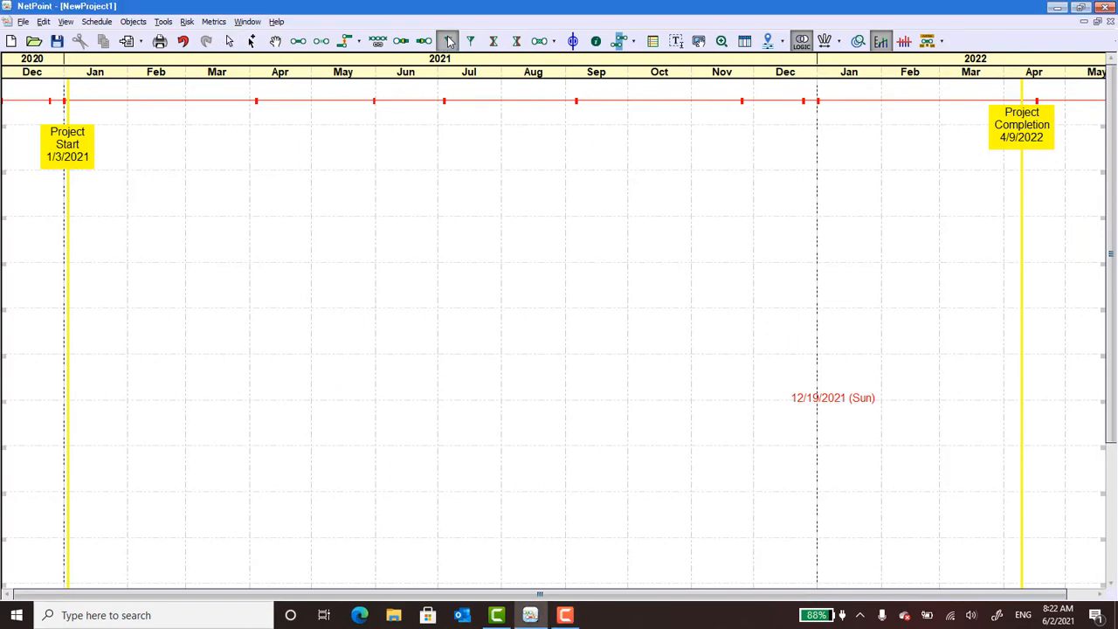
click(415, 171)
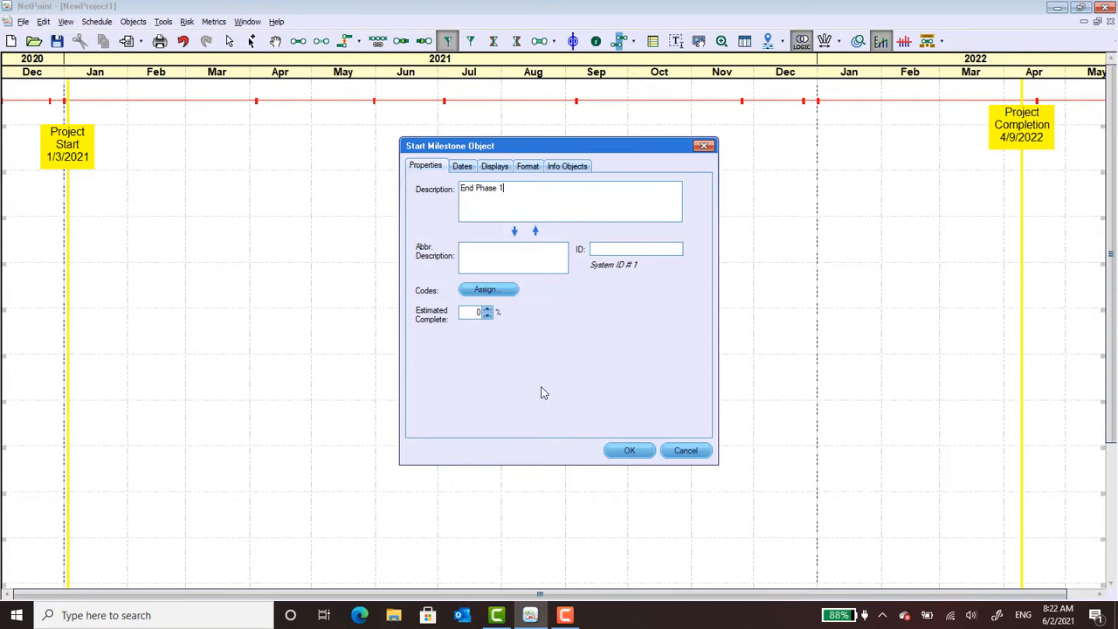
click(636, 452)
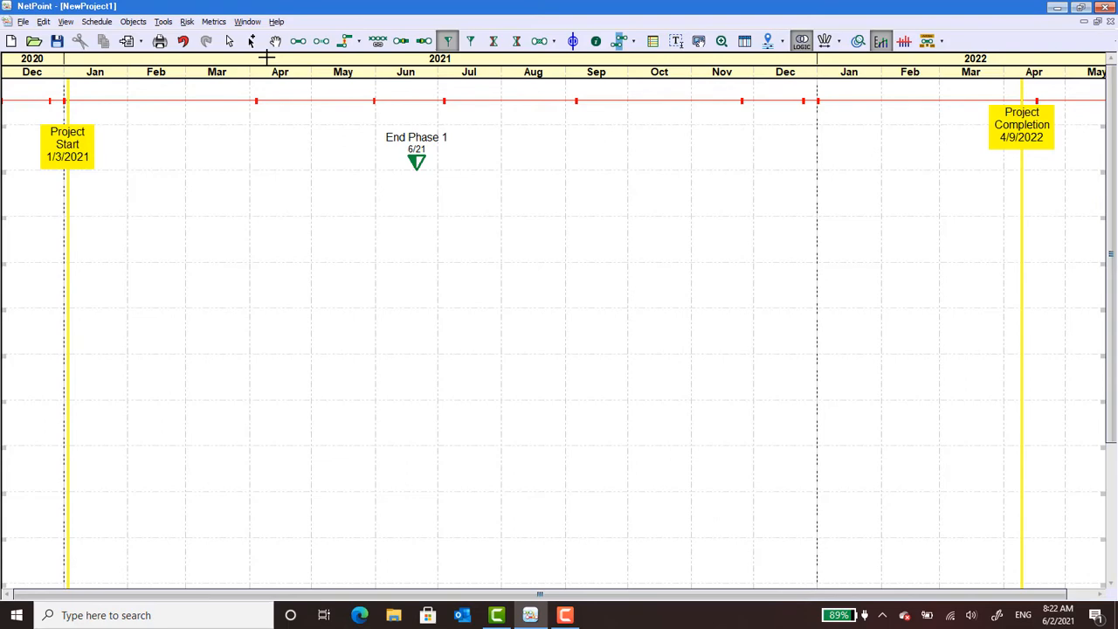
click(230, 42)
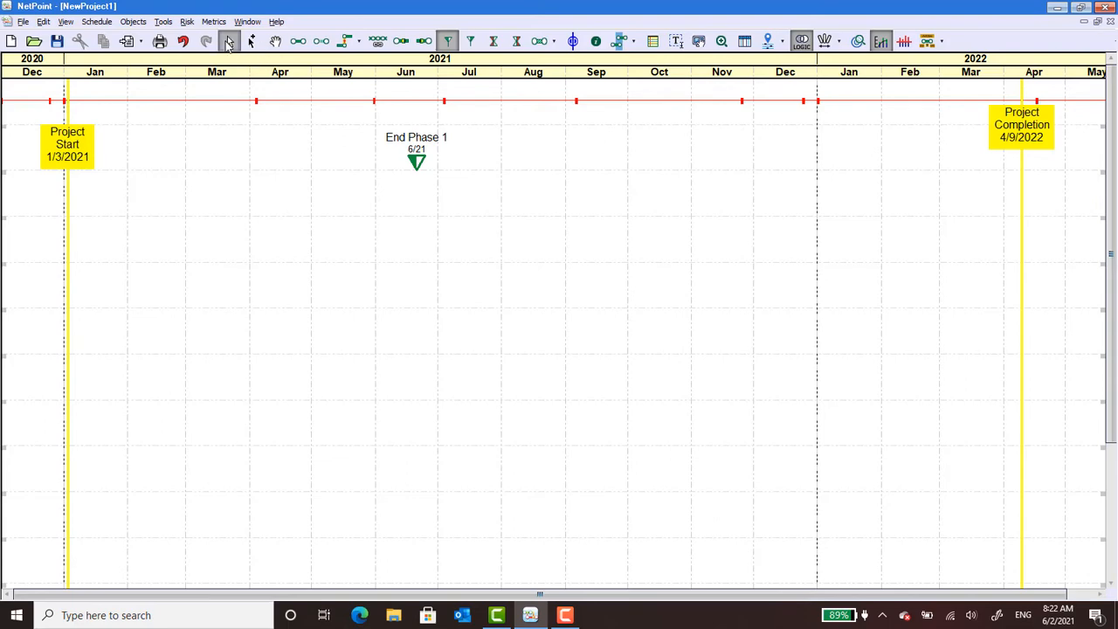
Draw an activity named "Phase 2" from about 6/23 to 10/15/2021, just below the End Phase 1 milestone.
click(298, 41)
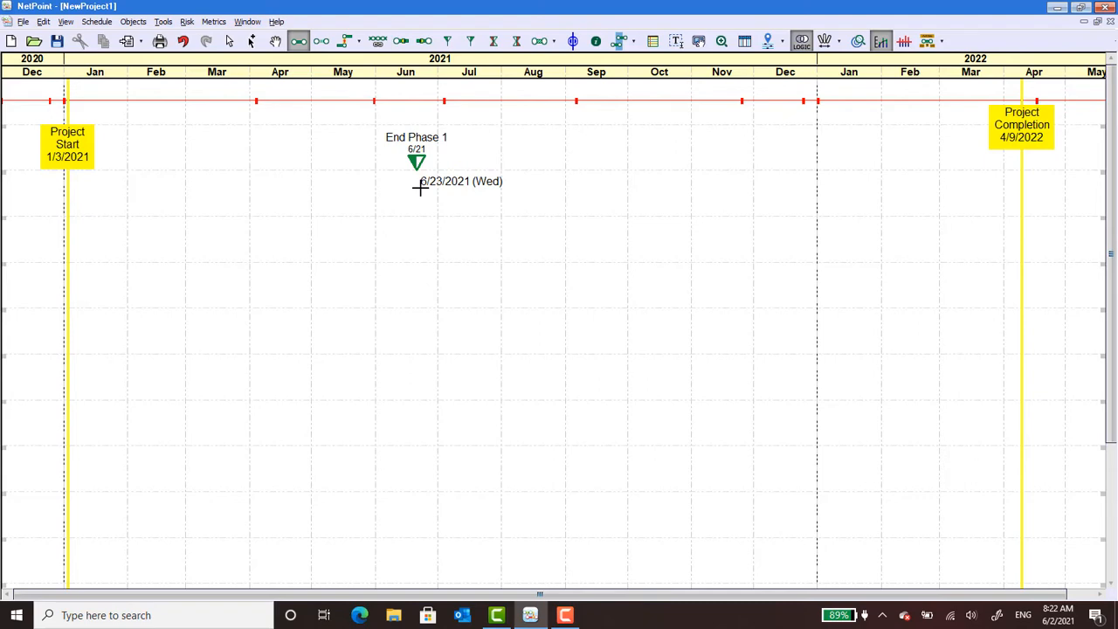
drag(433, 188, 657, 215)
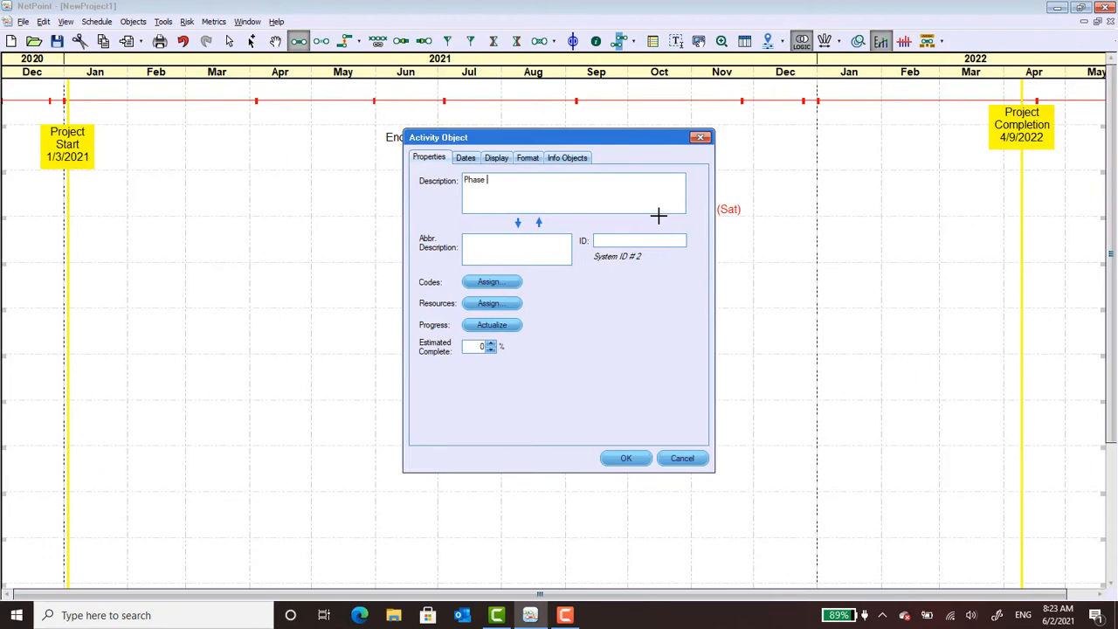
text(Phase 2)
click(626, 457)
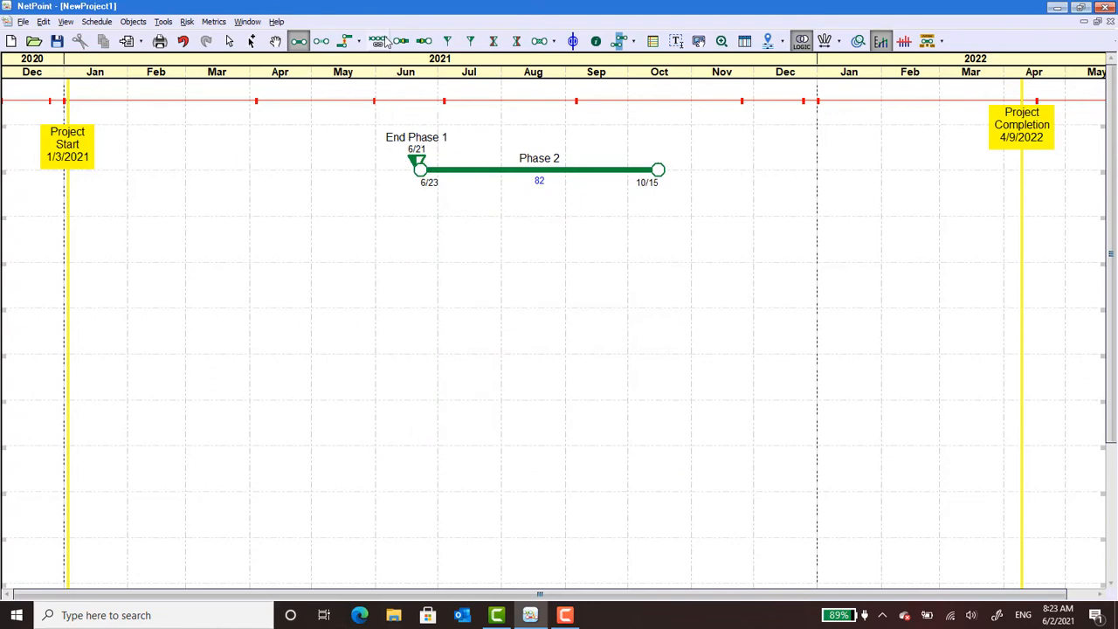
click(230, 41)
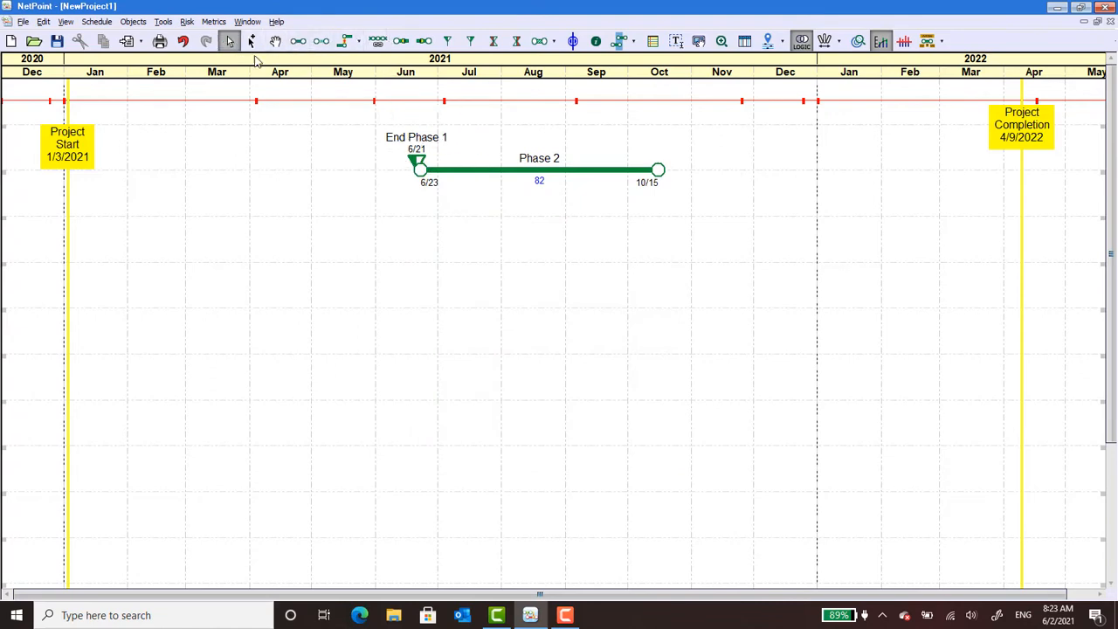
Move the End Phase 1 milestone to about 6/11 and link it to the start of the Phase 2 activity.
click(416, 160)
mouse_move(401, 141)
mouse_down()
mouse_move(393, 138)
mouse_move(397, 147)
mouse_up()
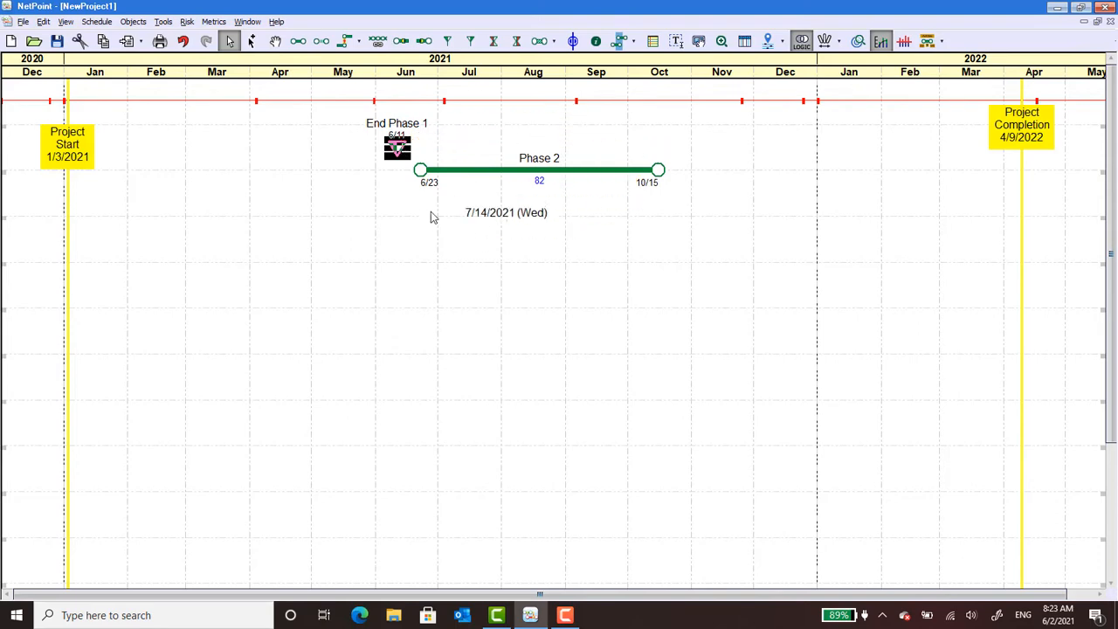
click(385, 200)
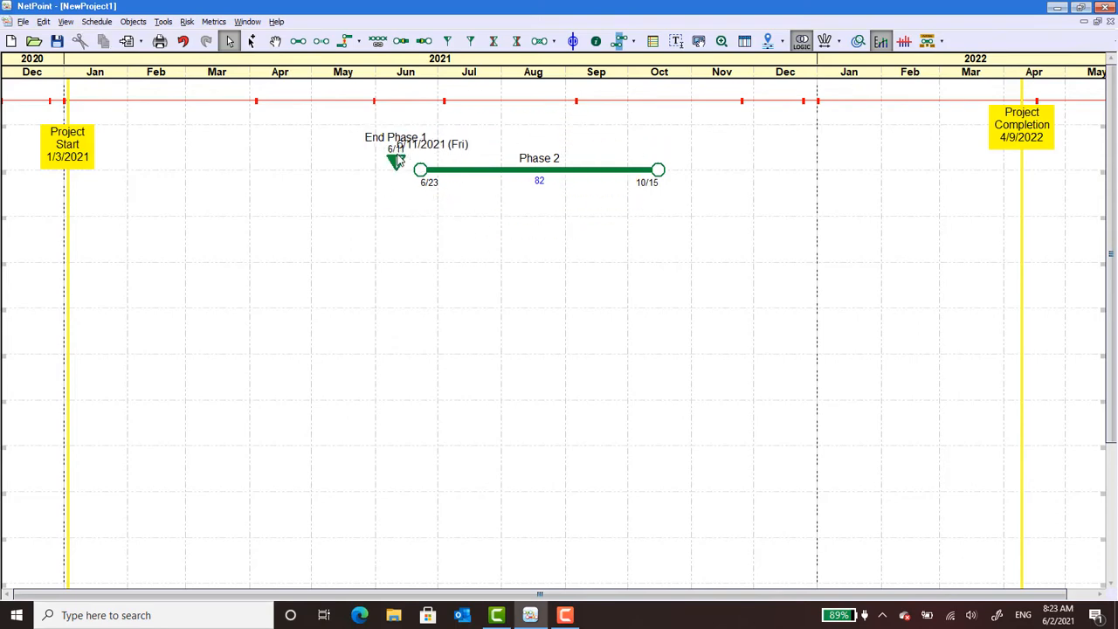
click(395, 162)
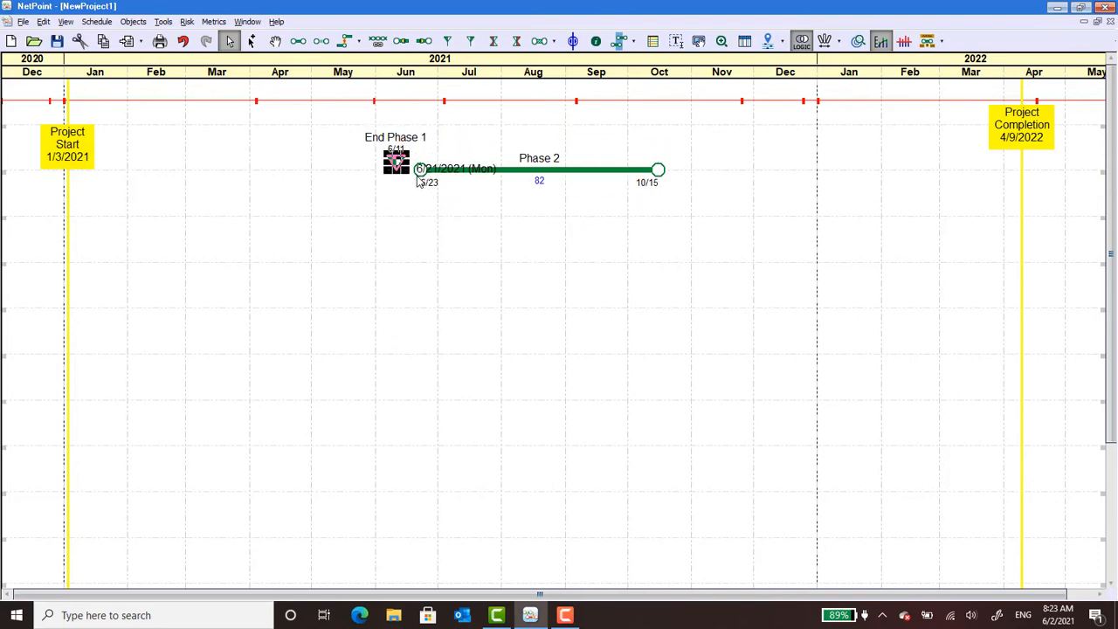
click(418, 175)
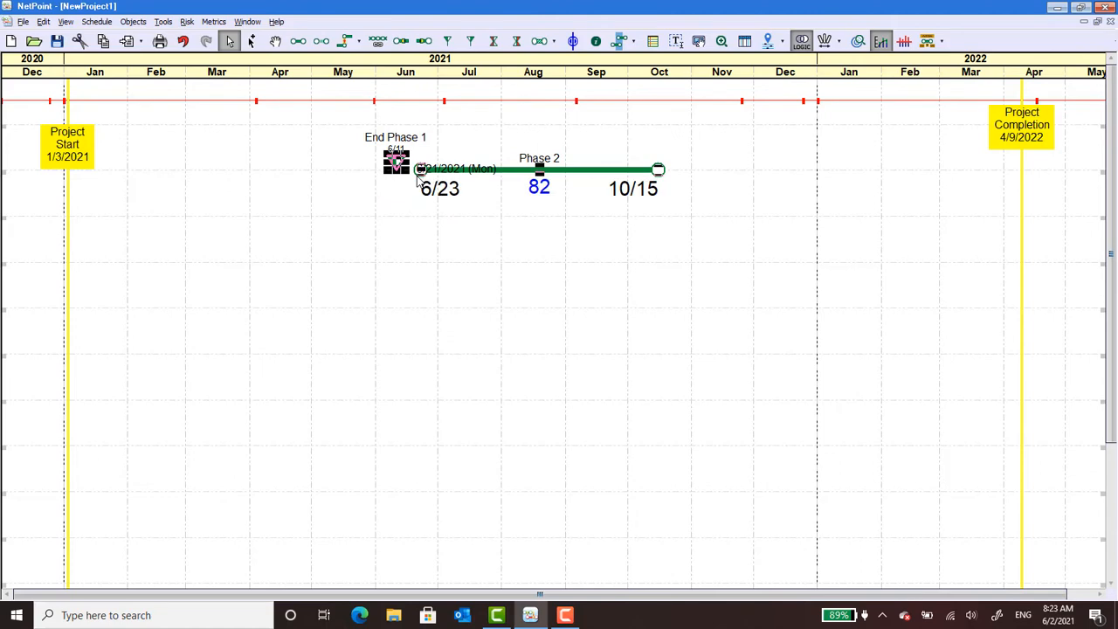
click(345, 44)
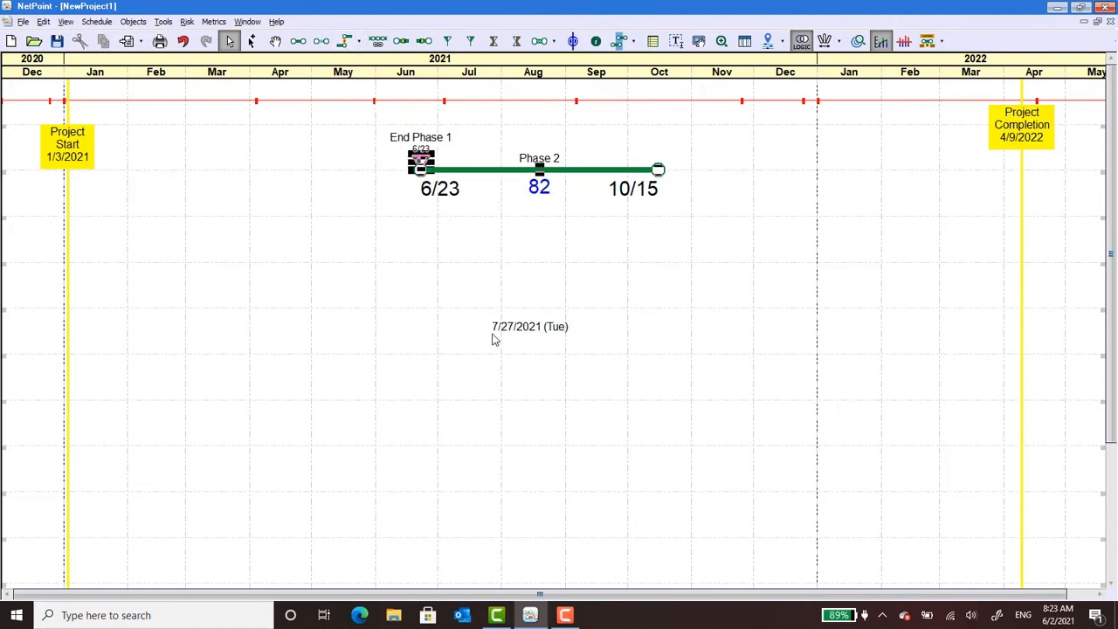
click(489, 264)
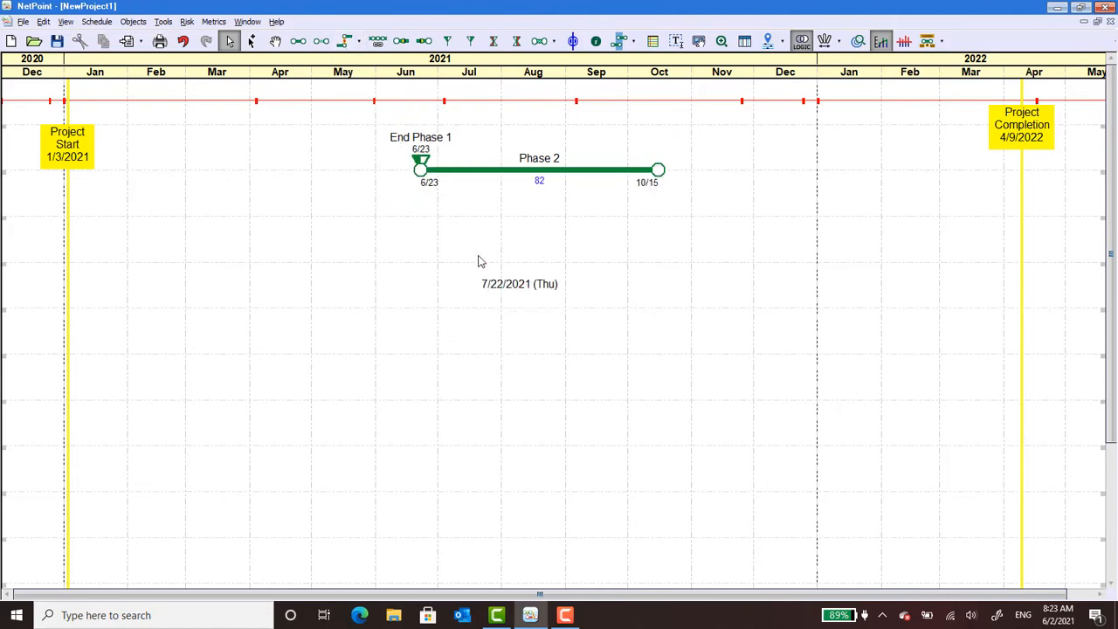
Move the Phase 2 activity two rows down and shift it earlier so it starts on about 6/10.
click(503, 176)
key(Down)
key(Down)
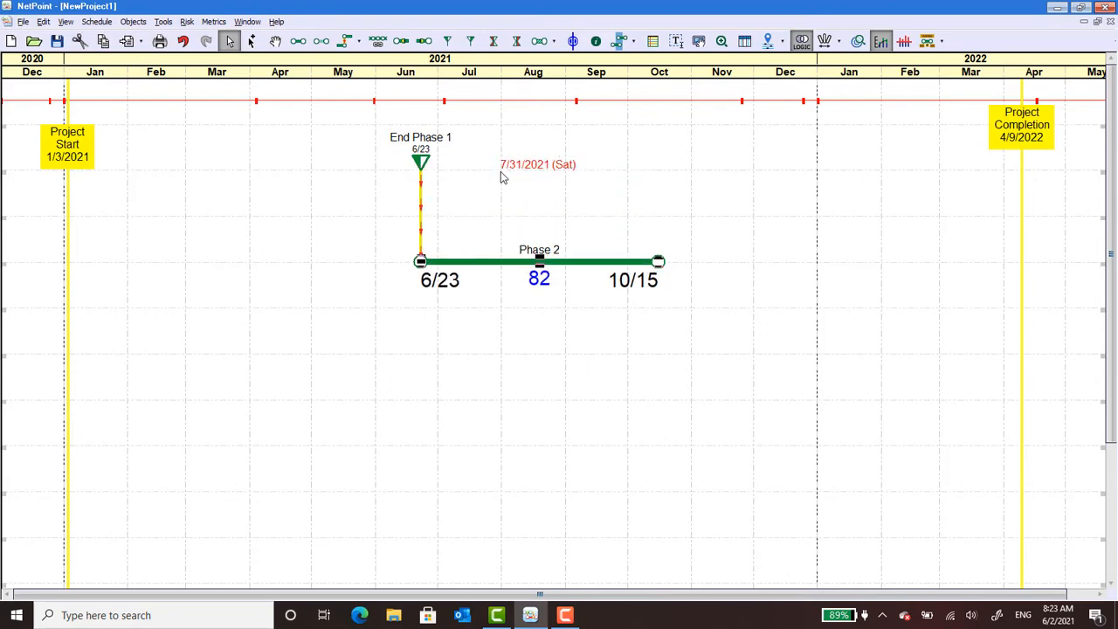
click(616, 319)
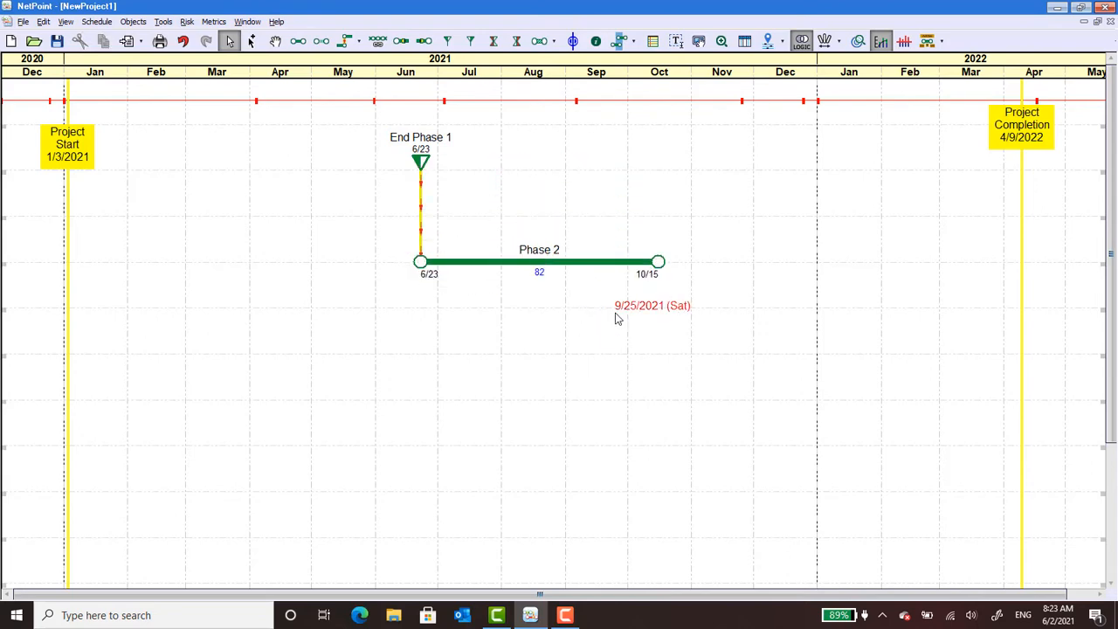
drag(598, 266, 569, 347)
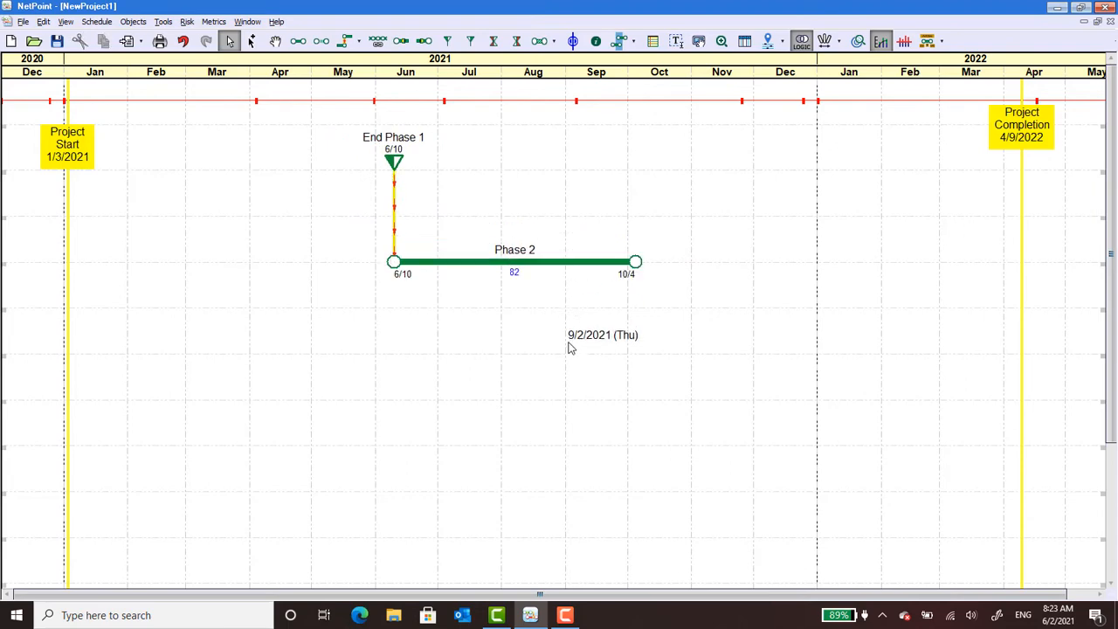
Add a finish milestone named "End Phase 2" at about 10/22/2021, in the same row as End Phase 1.
click(471, 41)
click(671, 183)
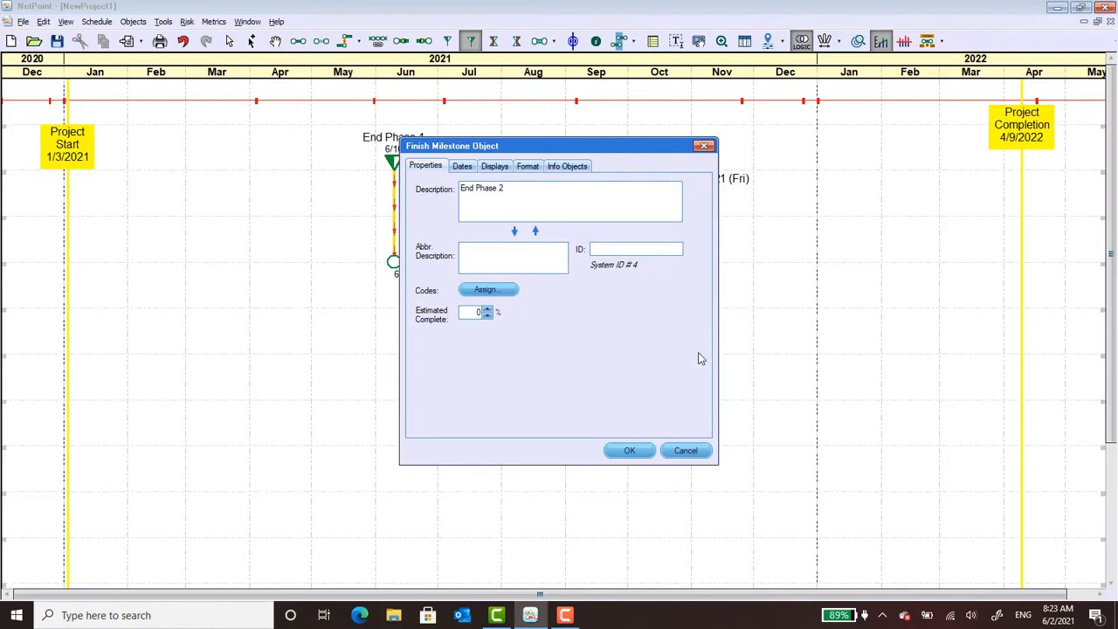
click(629, 450)
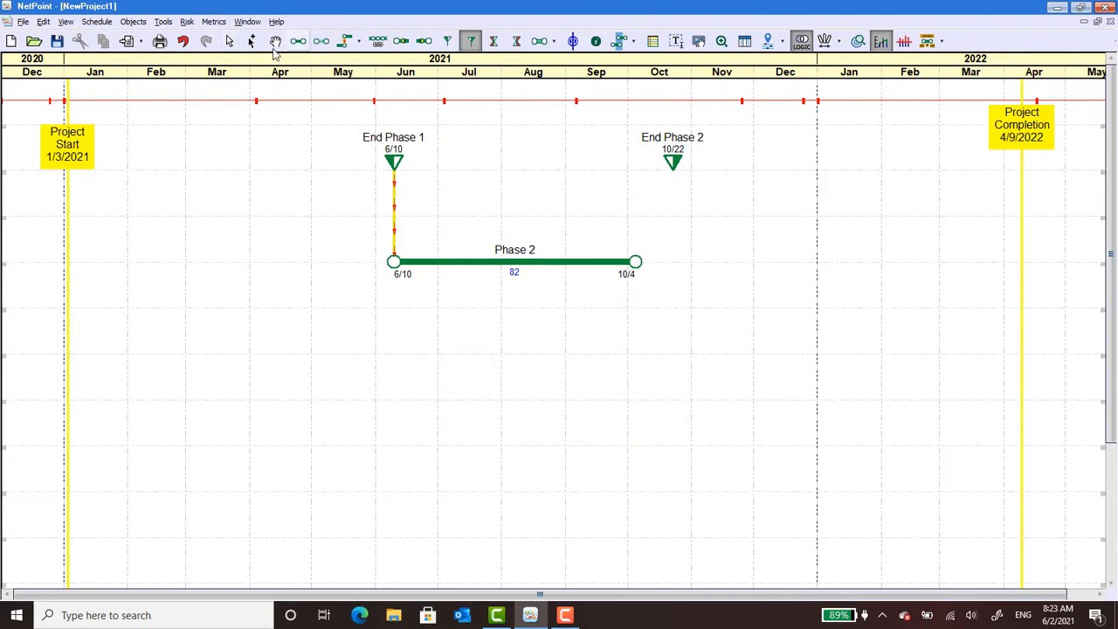
click(230, 41)
Link the finish of the Phase 2 activity to the End Phase 2 milestone.
click(673, 161)
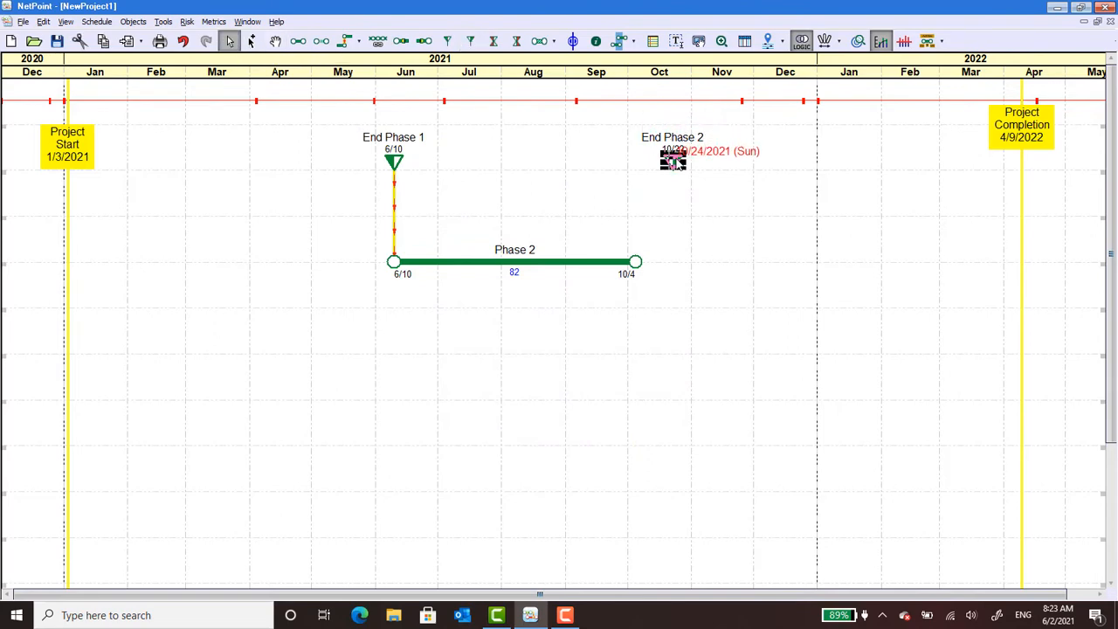
click(575, 262)
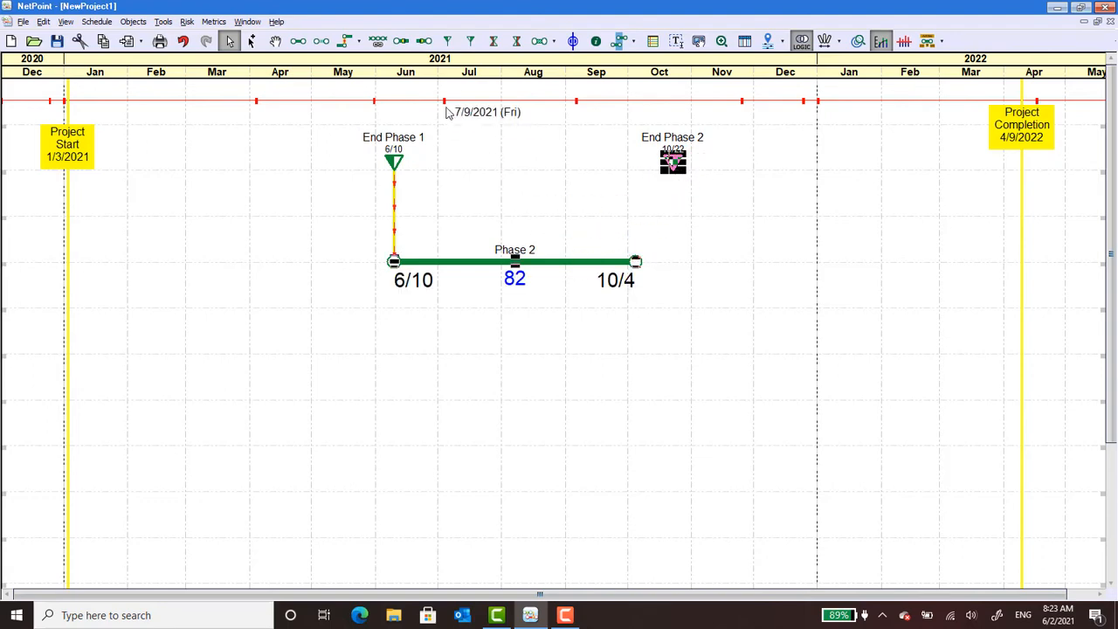
click(348, 37)
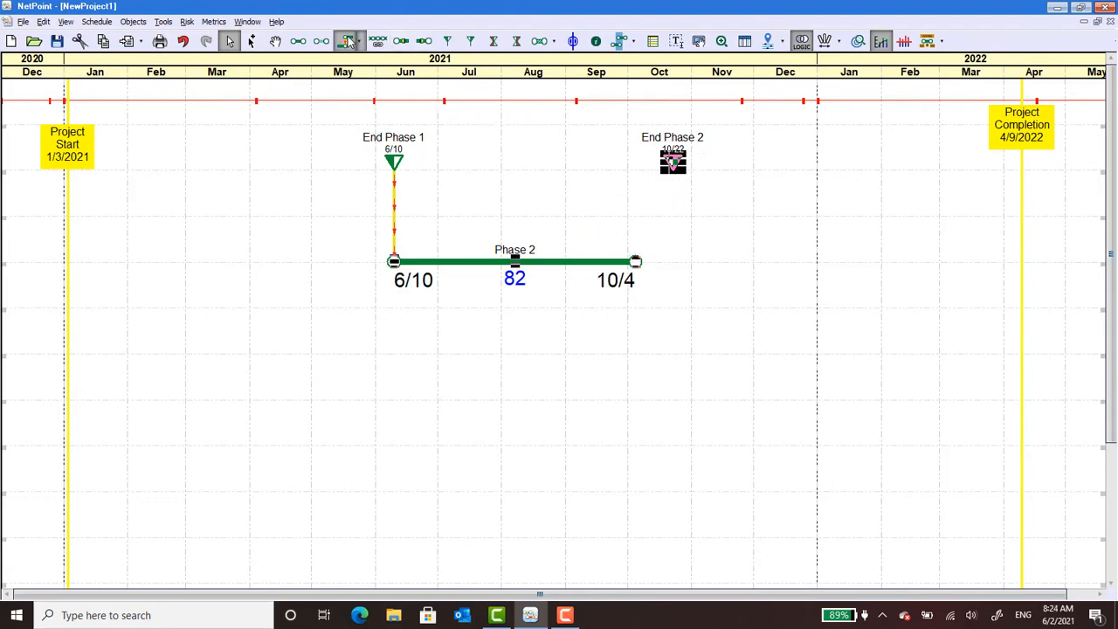
click(619, 417)
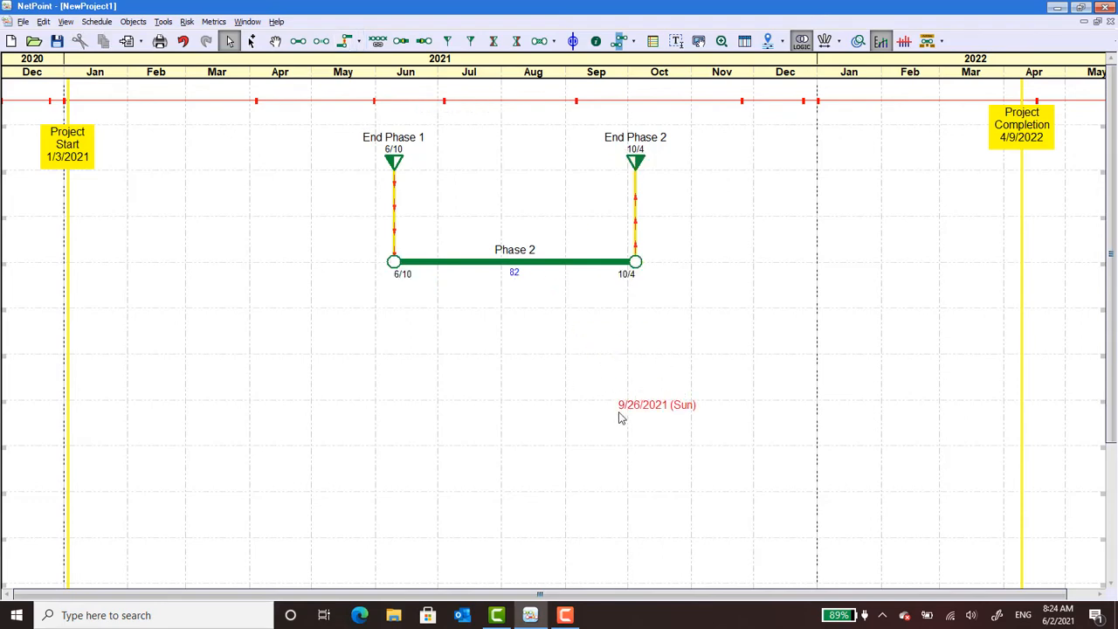
Shift the Phase 2 activity earlier to start on about 5/24, and delete both phase milestones.
drag(626, 262, 527, 282)
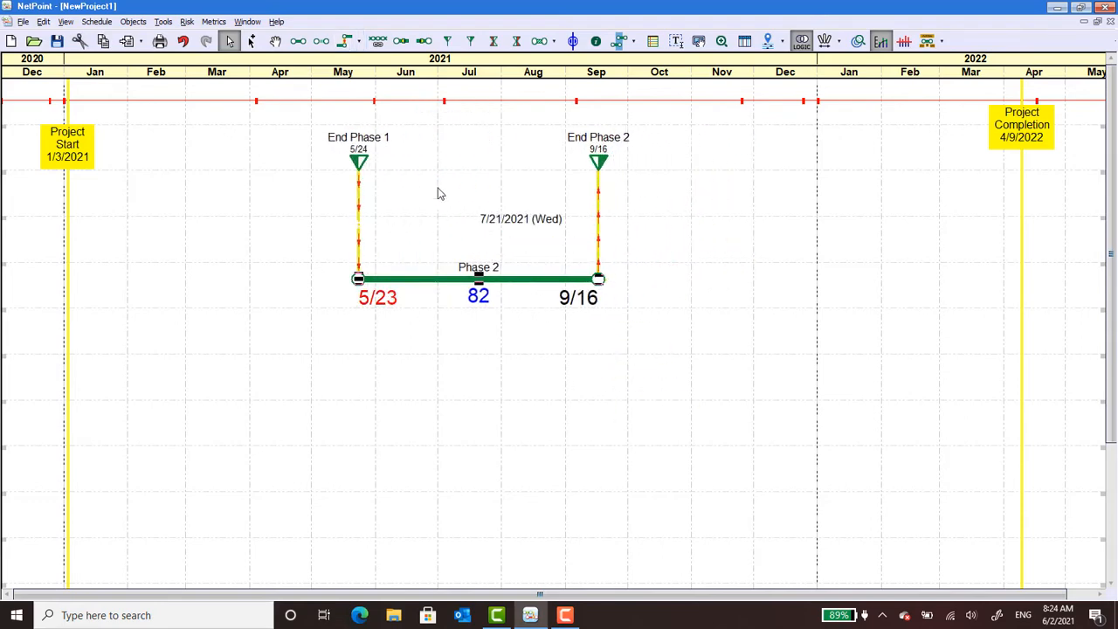
drag(321, 117, 832, 211)
key(Delete)
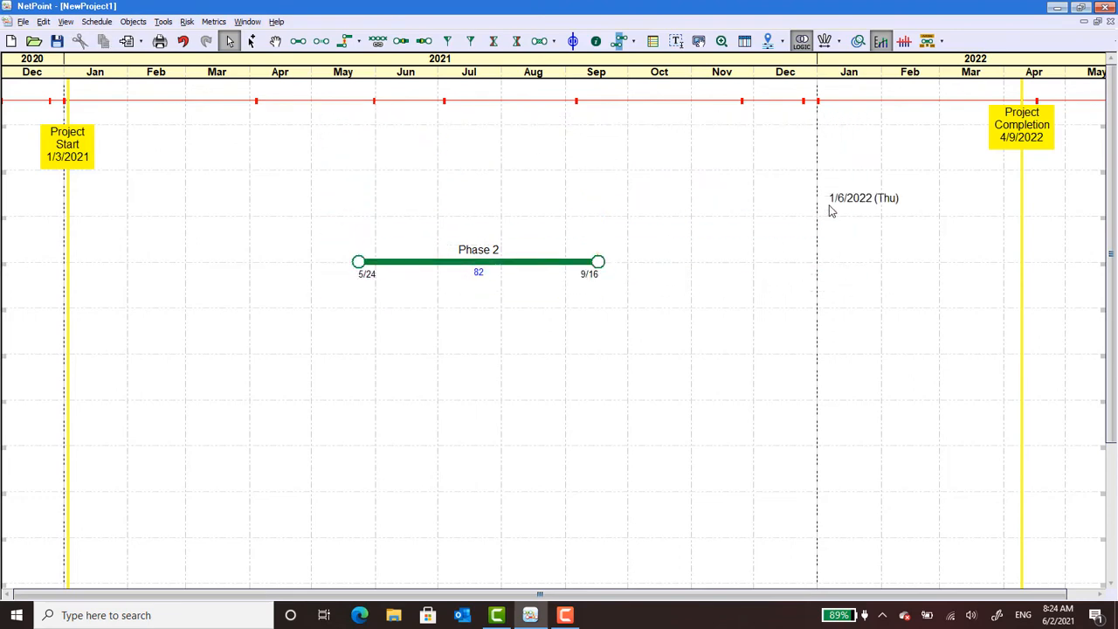
Turn on the Float display on the canvas for the Phase 2 activity.
click(517, 42)
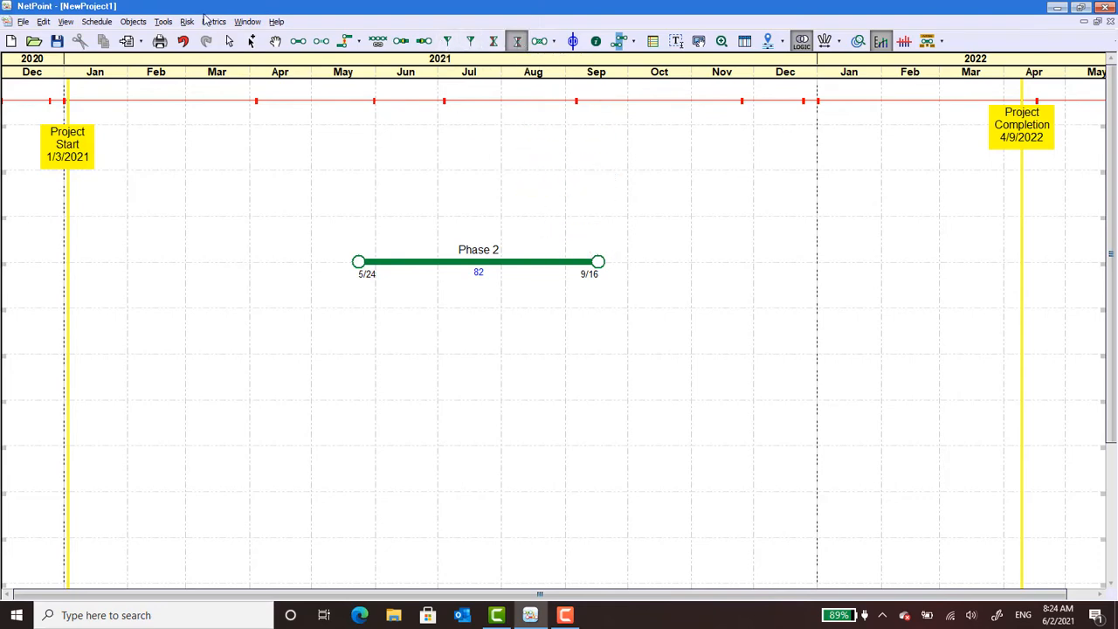
click(231, 42)
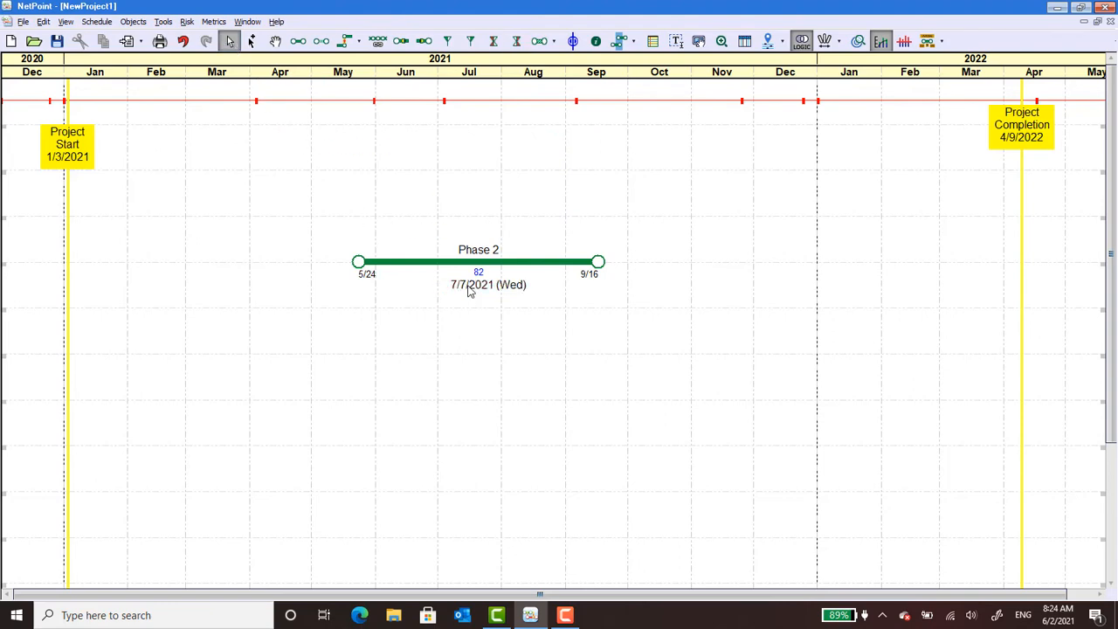
click(559, 264)
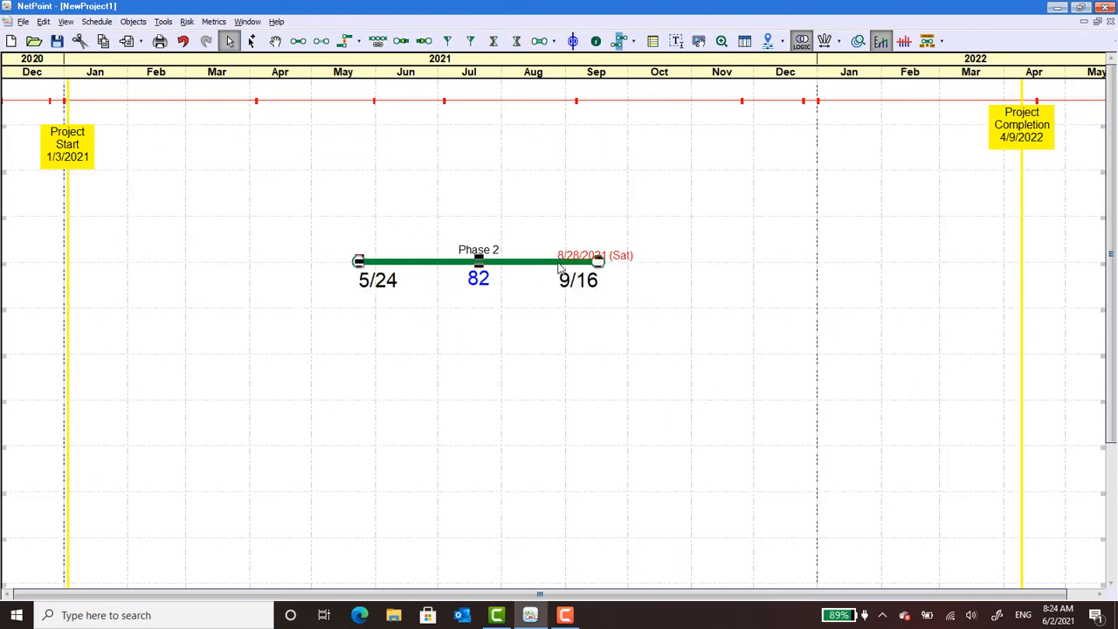
double_click(559, 264)
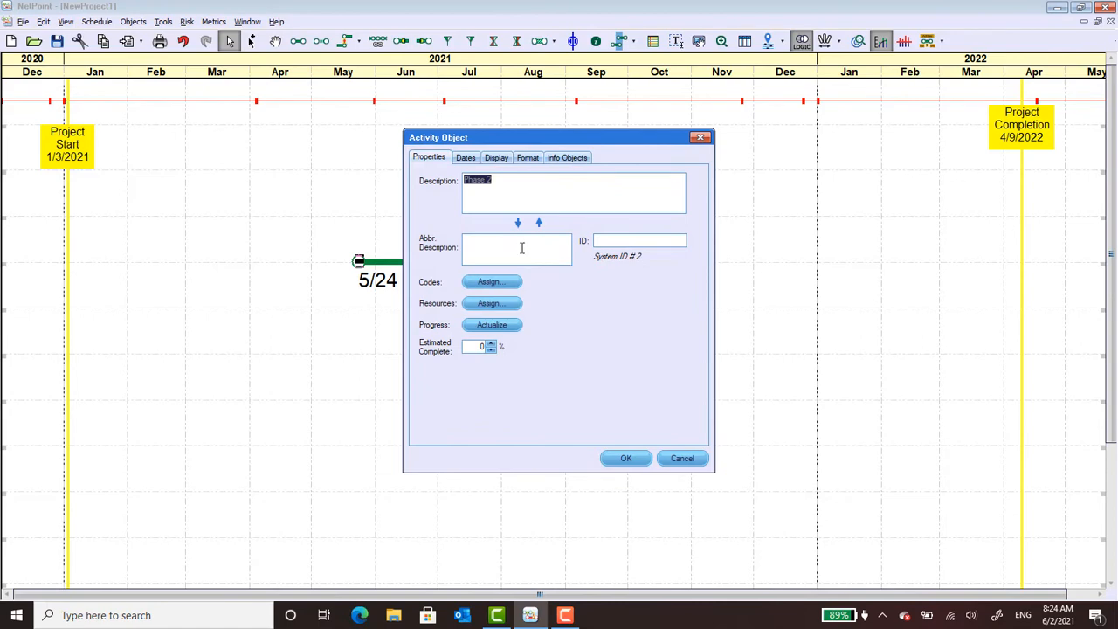
click(498, 159)
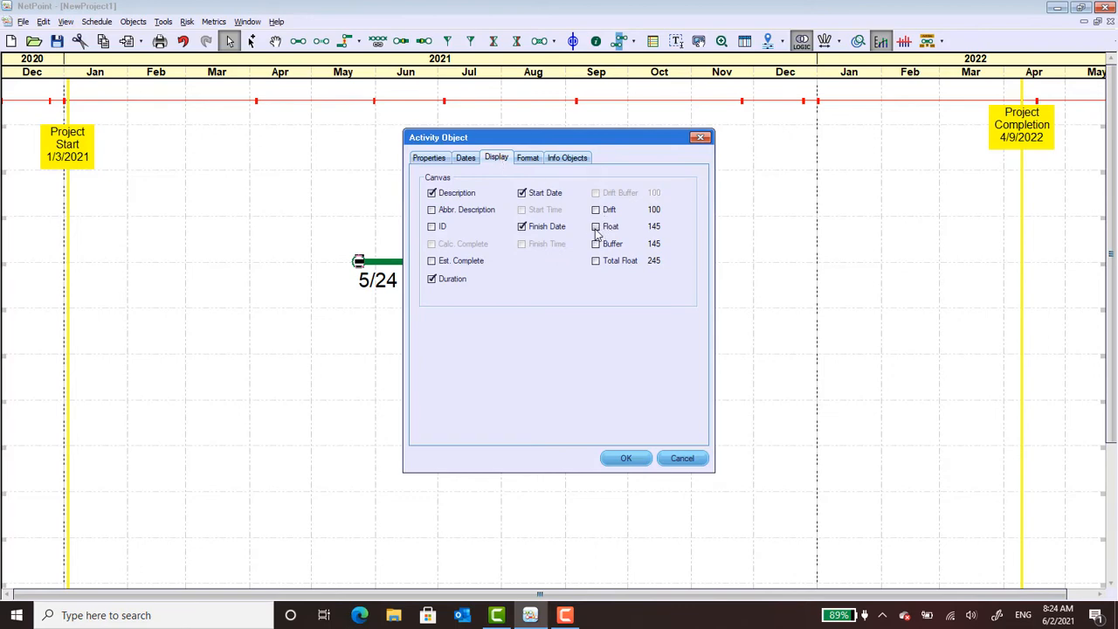
click(627, 458)
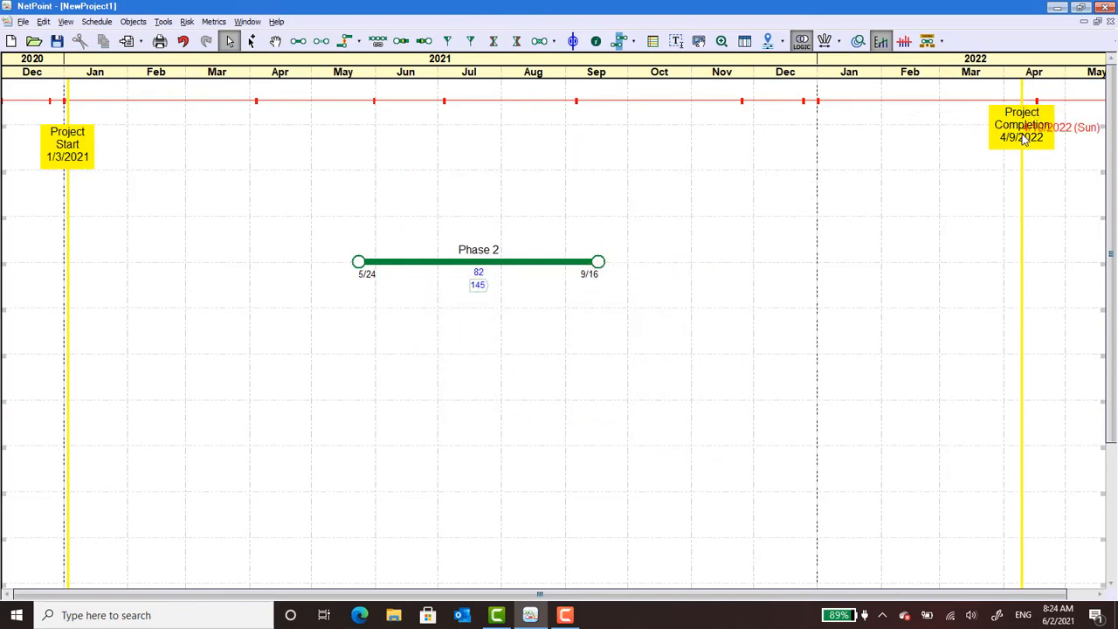
Move the Project Completion marker earlier to about 2/4/2022.
drag(1025, 140, 879, 137)
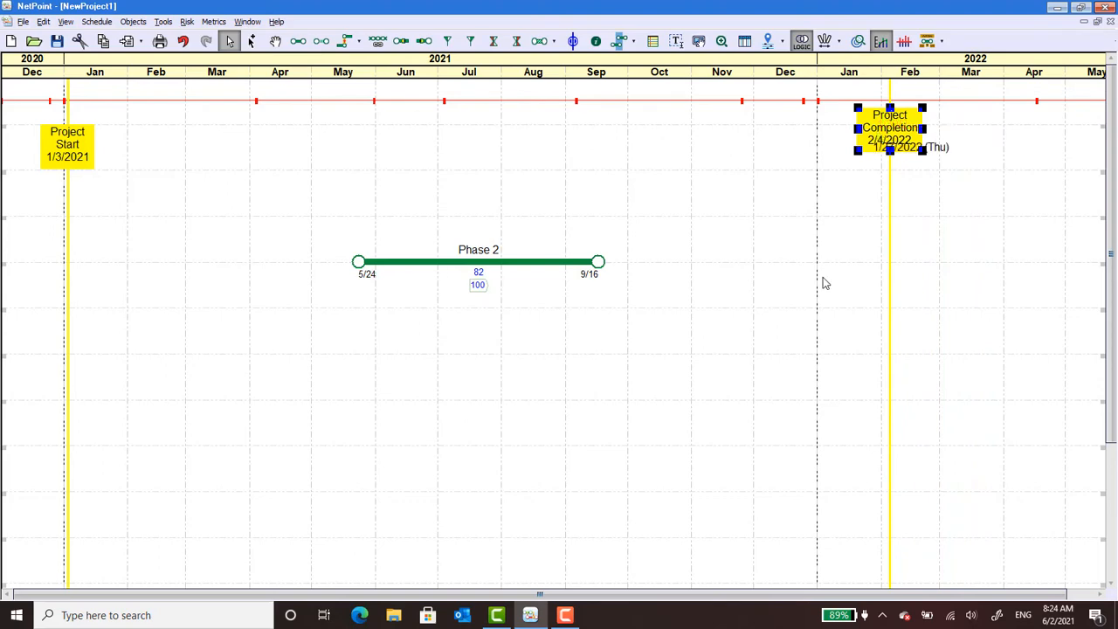
click(577, 449)
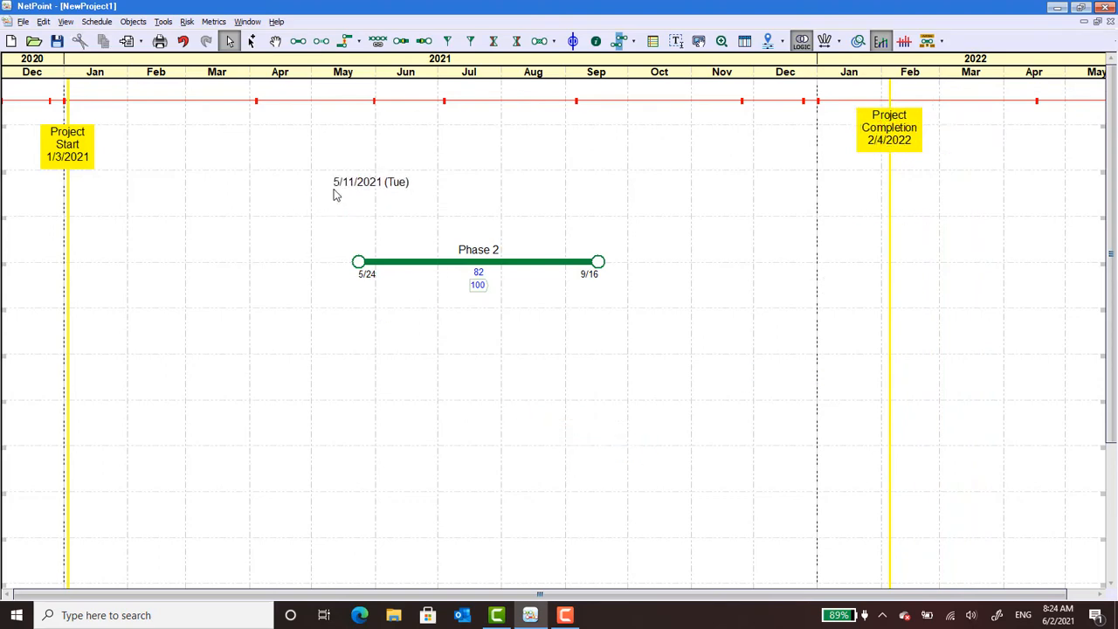
Add a finish benchmark named "End Phase 2" at about 10/4, just below and after the Phase 2 activity's finish.
click(517, 42)
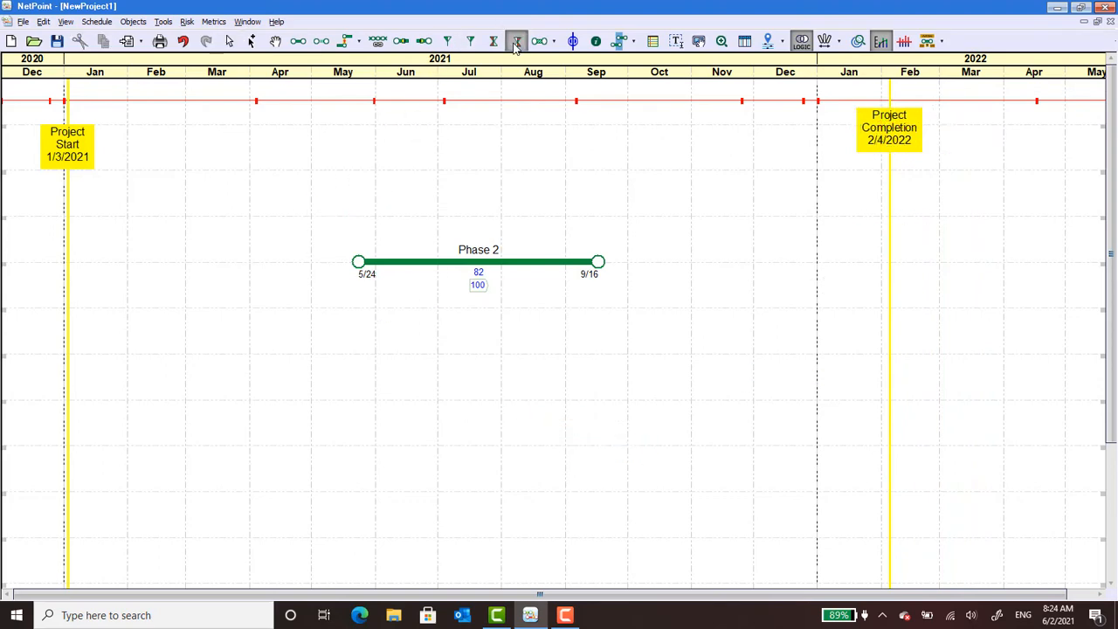
click(634, 324)
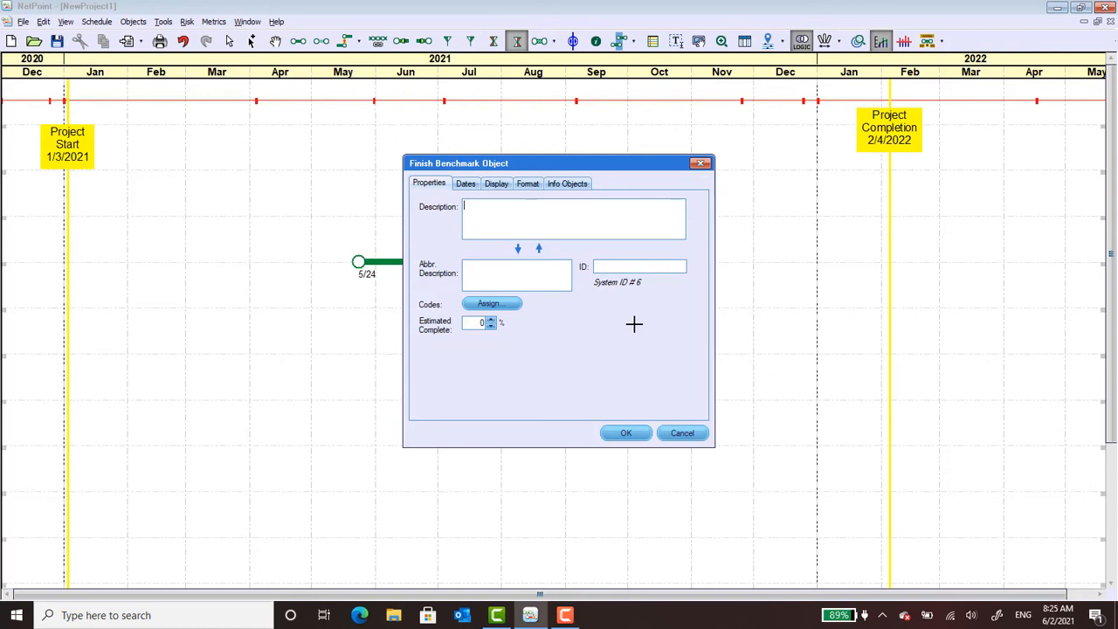
text(nd Phase 2)
click(625, 431)
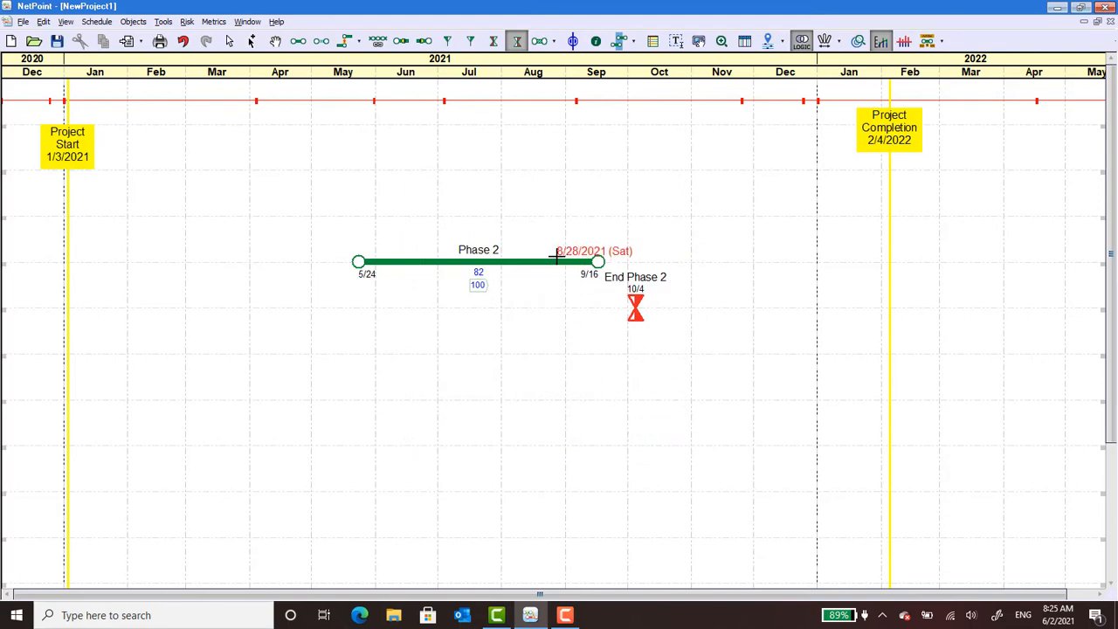
click(229, 42)
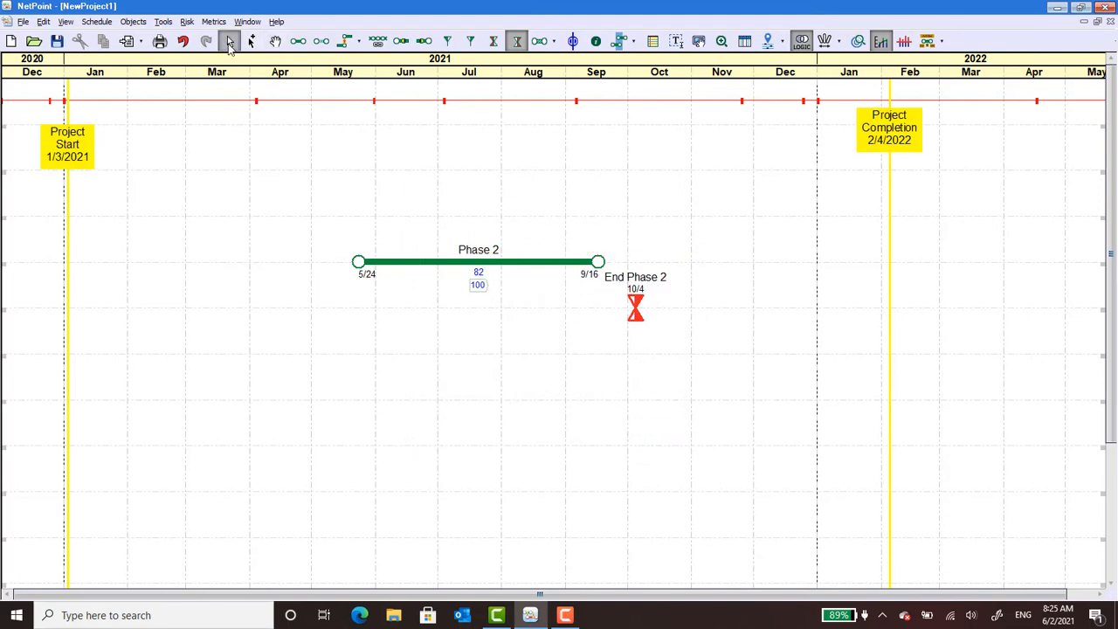
Link the finish of the Phase 2 activity to the End Phase 2 benchmark.
click(524, 267)
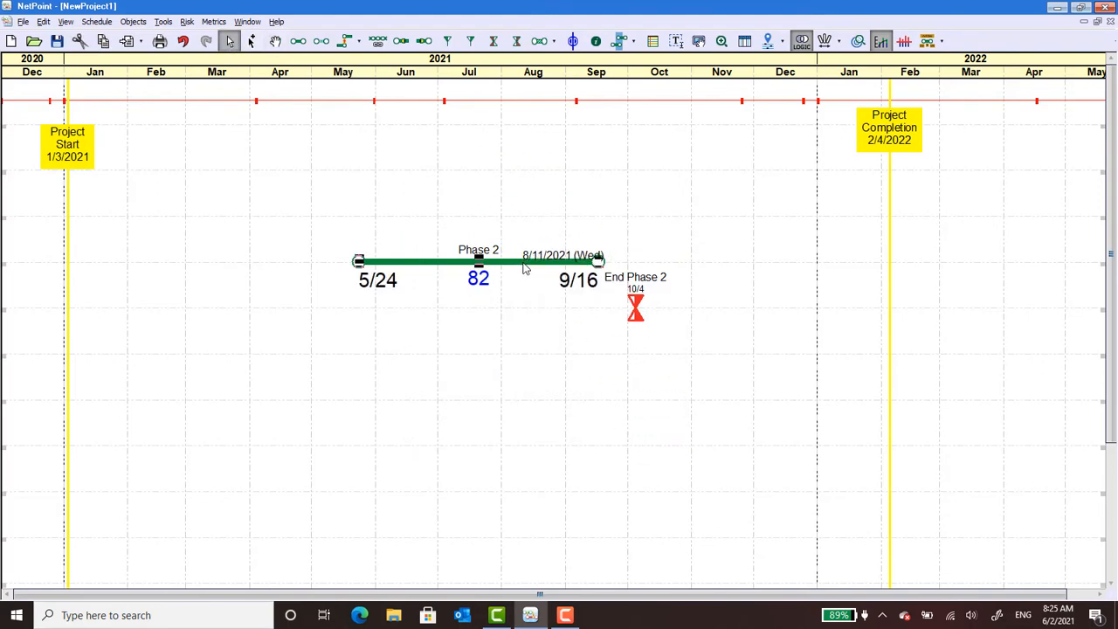
click(636, 315)
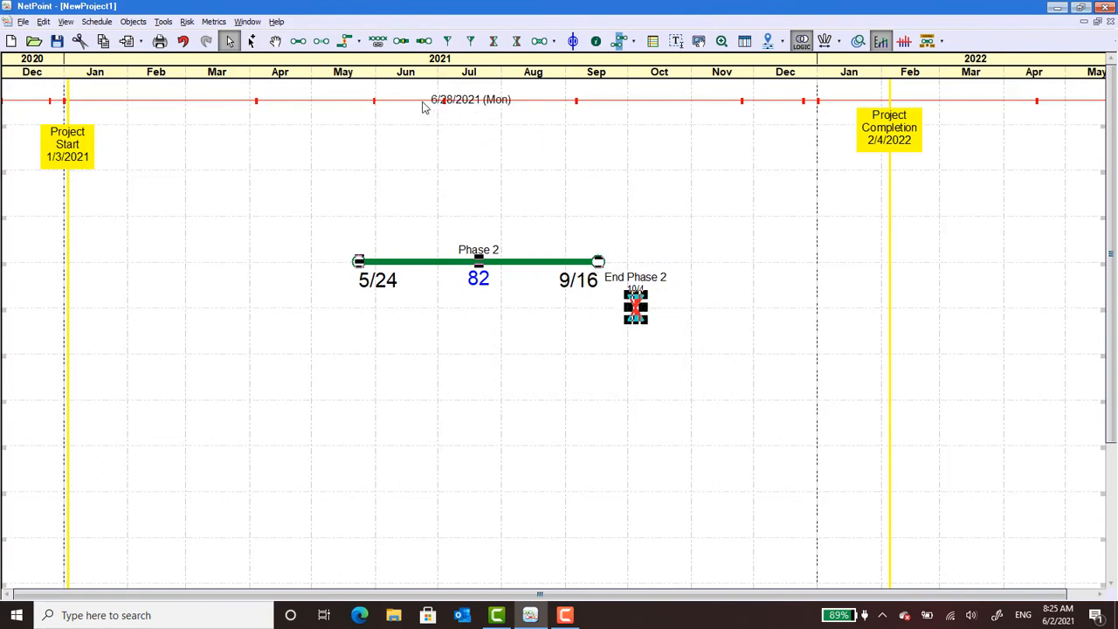
click(325, 42)
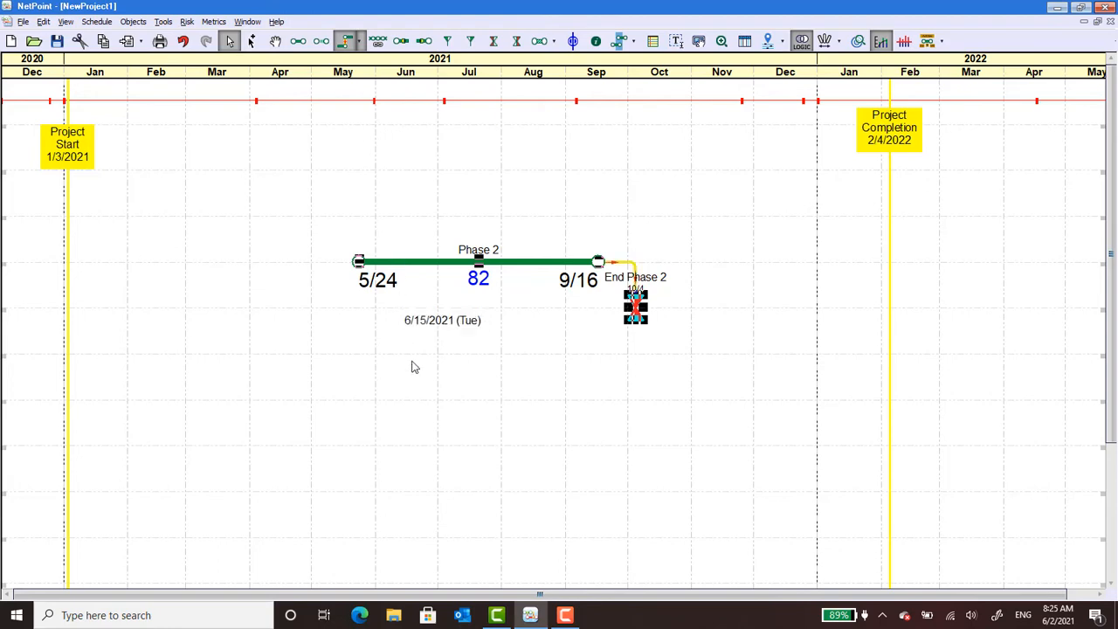
click(425, 417)
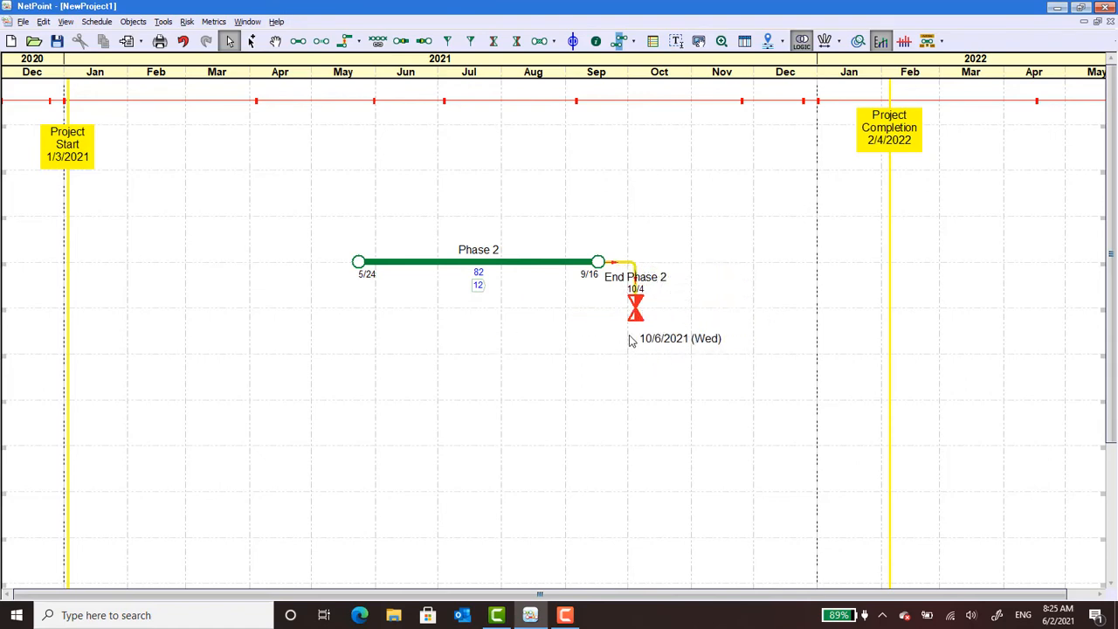
Shift the Phase 2 activity three workdays later so that it starts on 5/27.
click(493, 264)
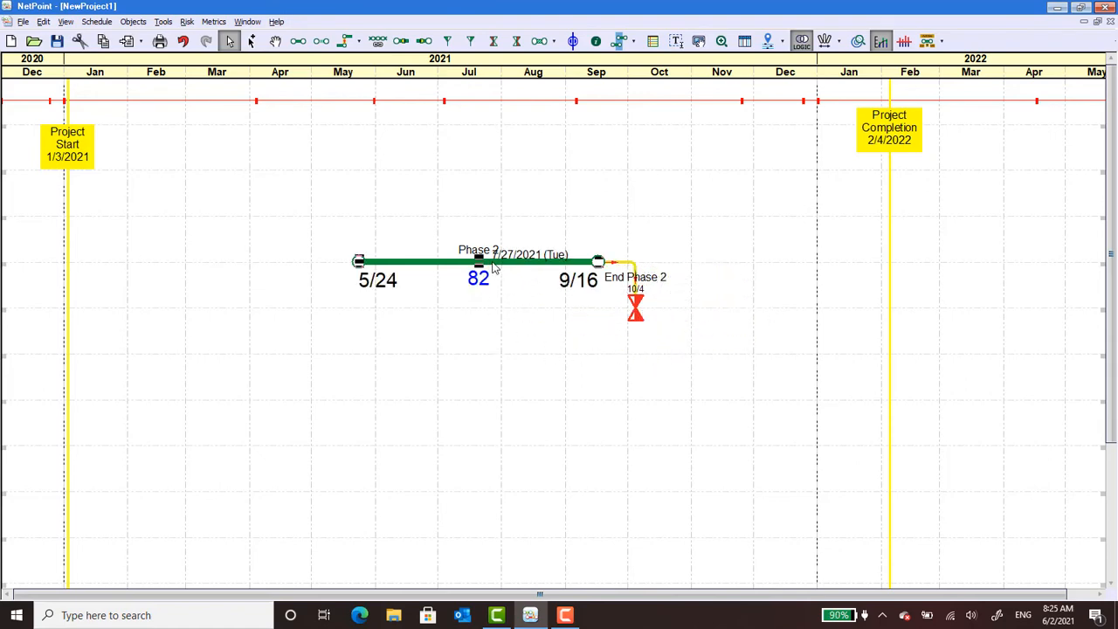
key(Right)
key(Right)
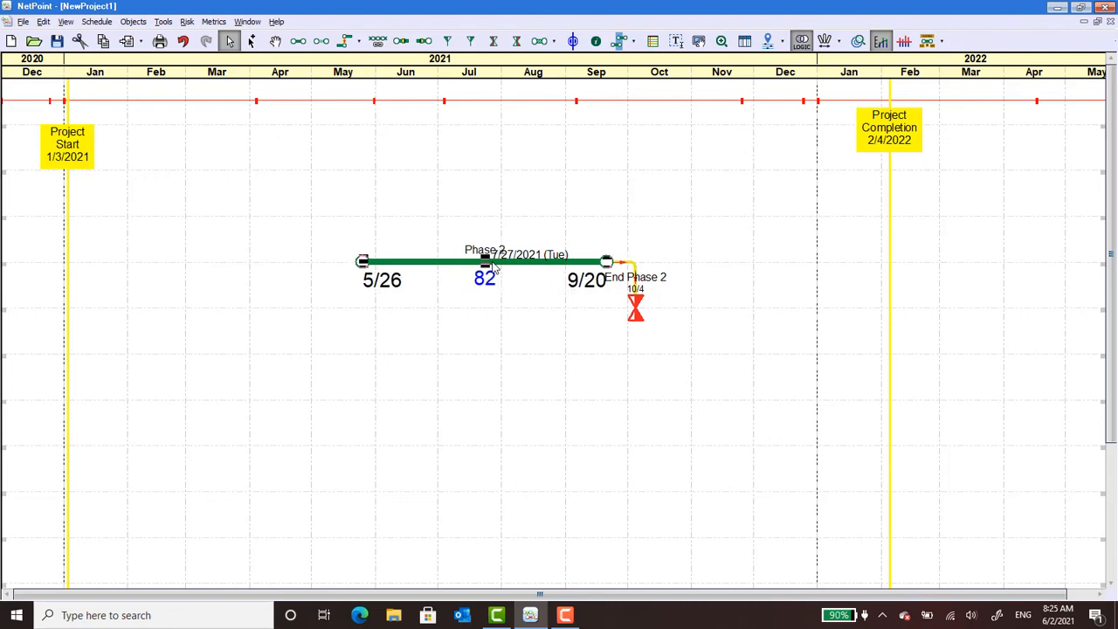
key(Right)
click(523, 374)
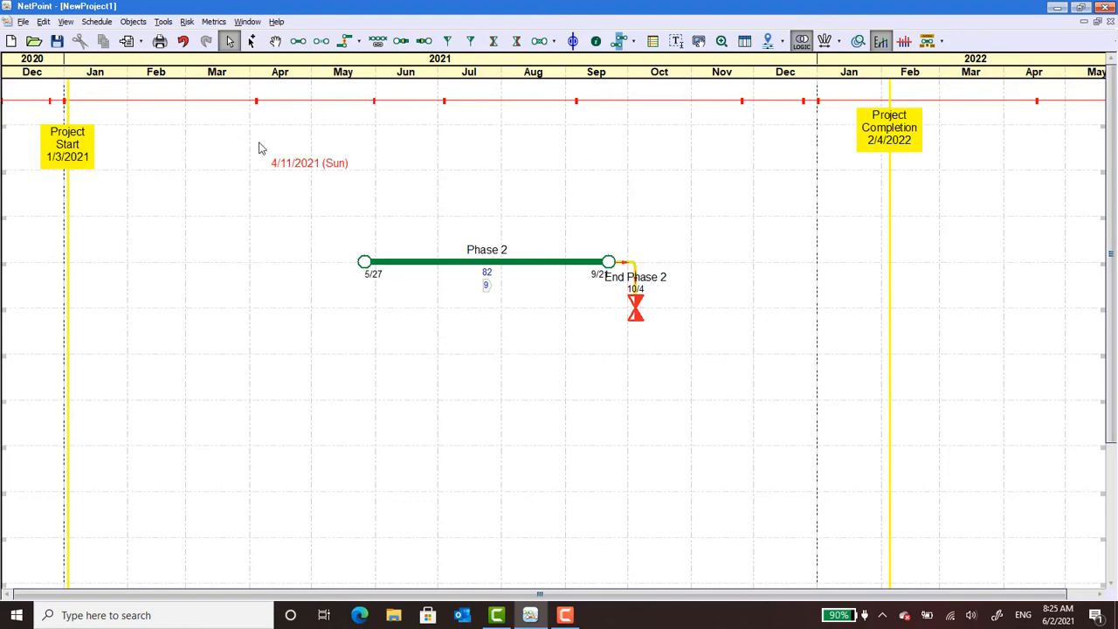
Add a start benchmark named "Start Phase 2" at 4/30, ahead of the Phase 2 activity's start.
click(495, 41)
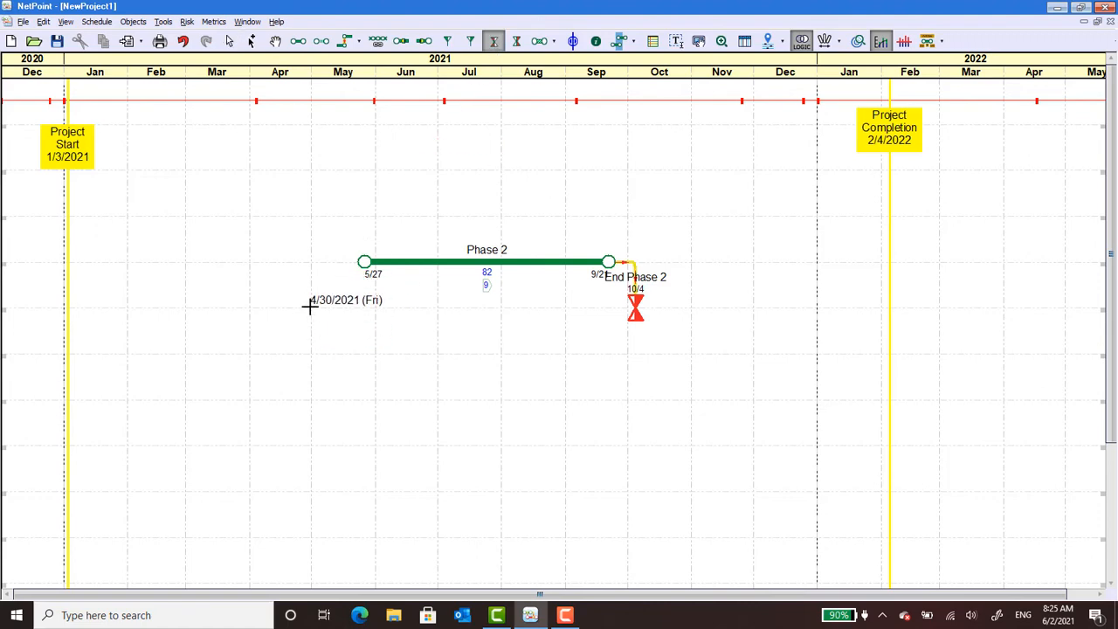
click(309, 305)
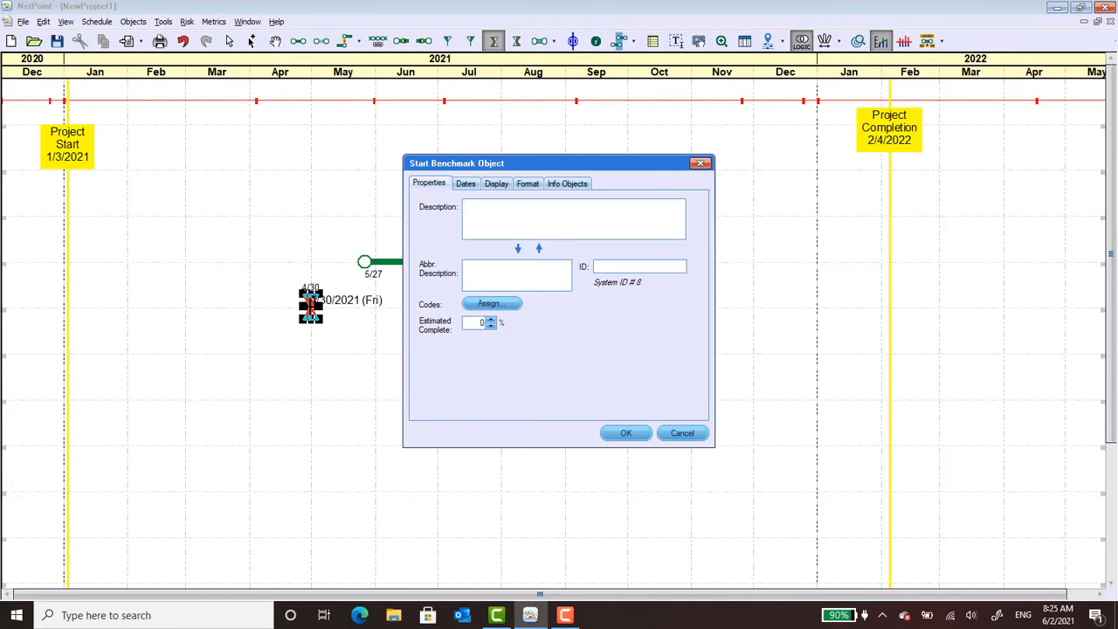
text(Start Phase 2)
click(627, 433)
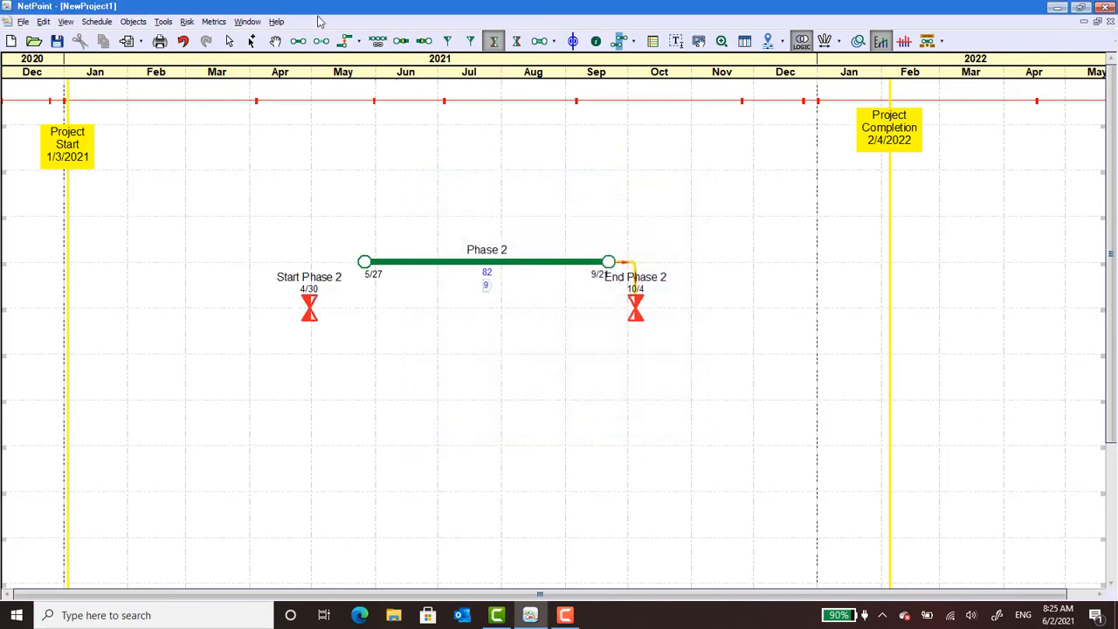
click(228, 41)
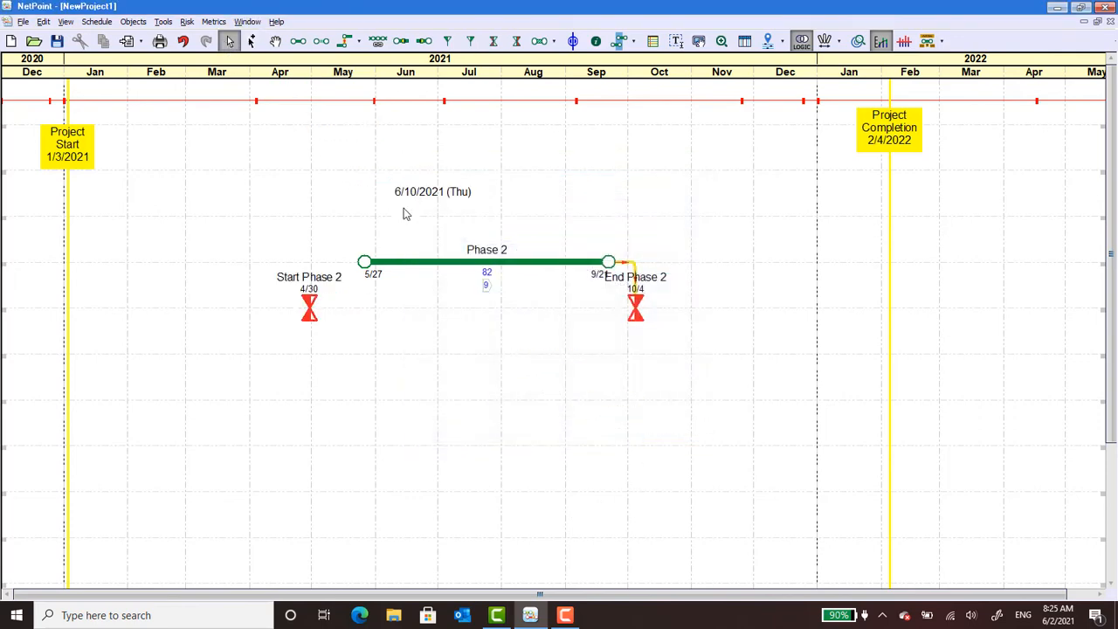
Link the Start Phase 2 benchmark to the start of the Phase 2 activity.
click(420, 264)
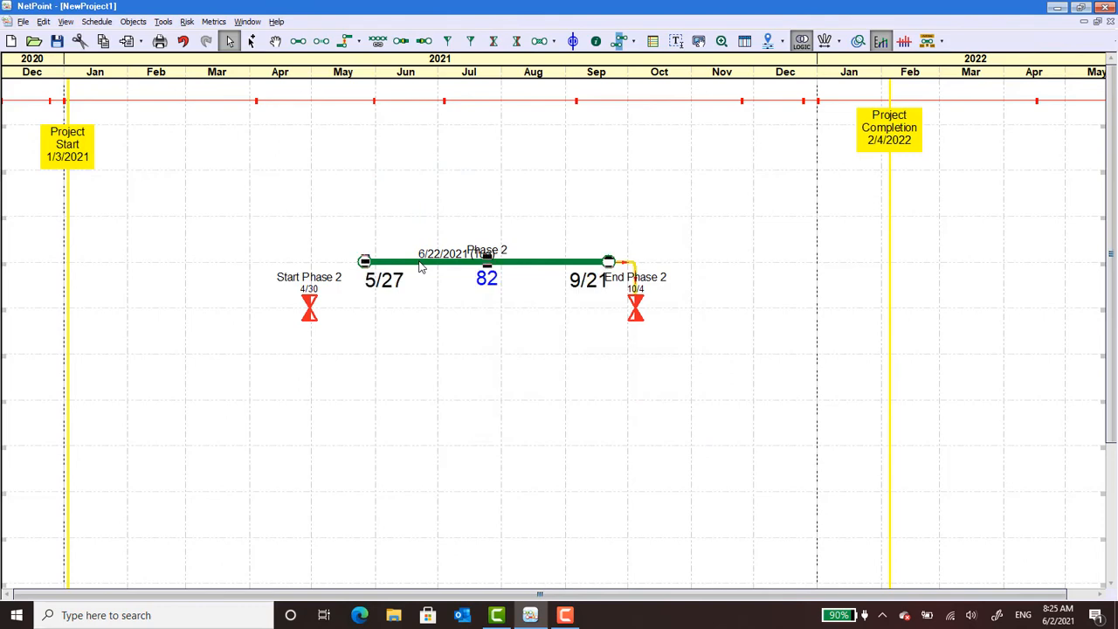
right_click(311, 298)
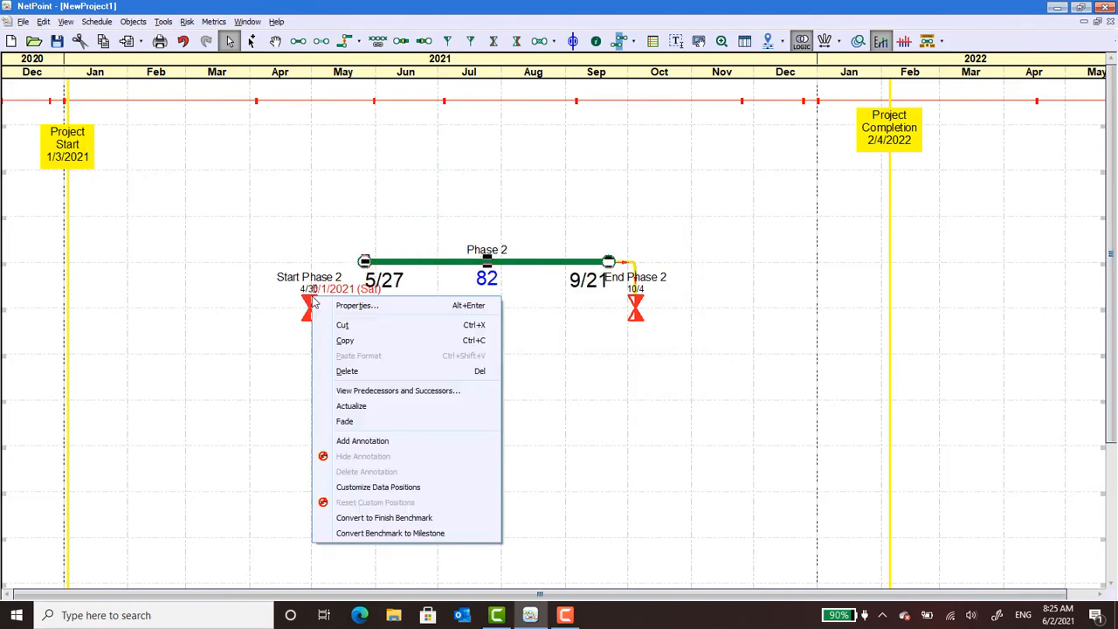
click(308, 306)
click(307, 306)
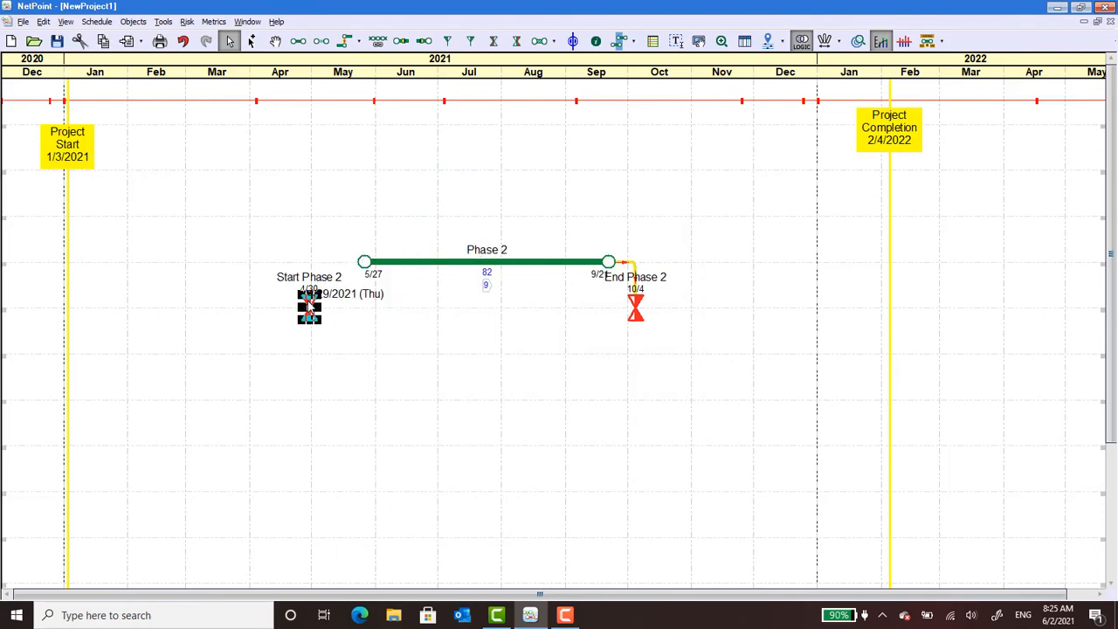
ctrl+click(448, 264)
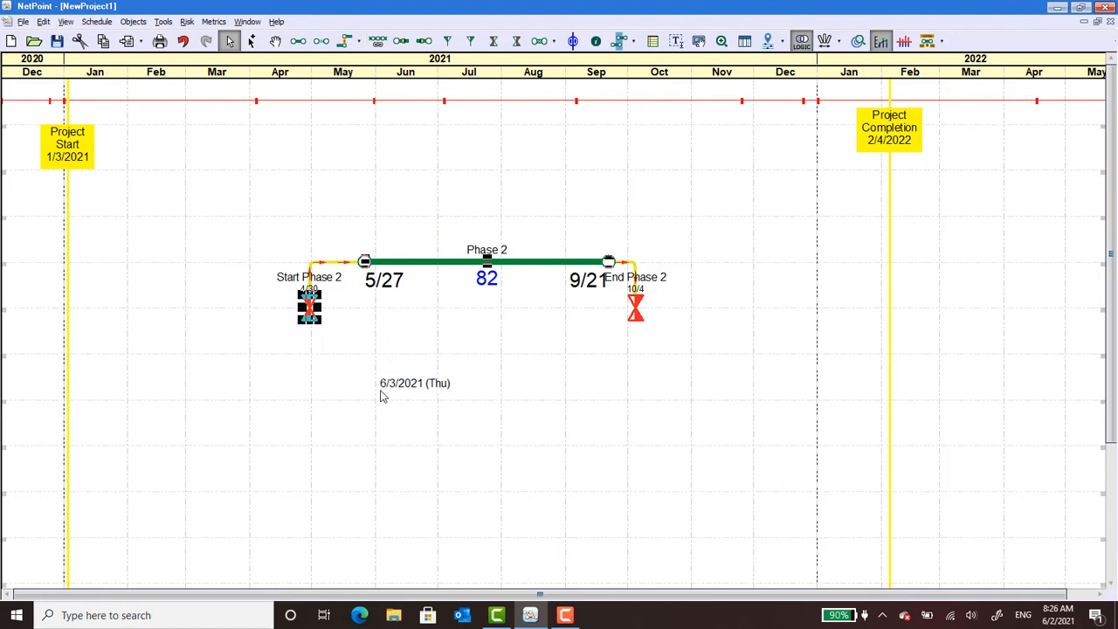
click(394, 361)
Turn on the Drift display on the canvas for the Phase 2 activity.
double_click(456, 262)
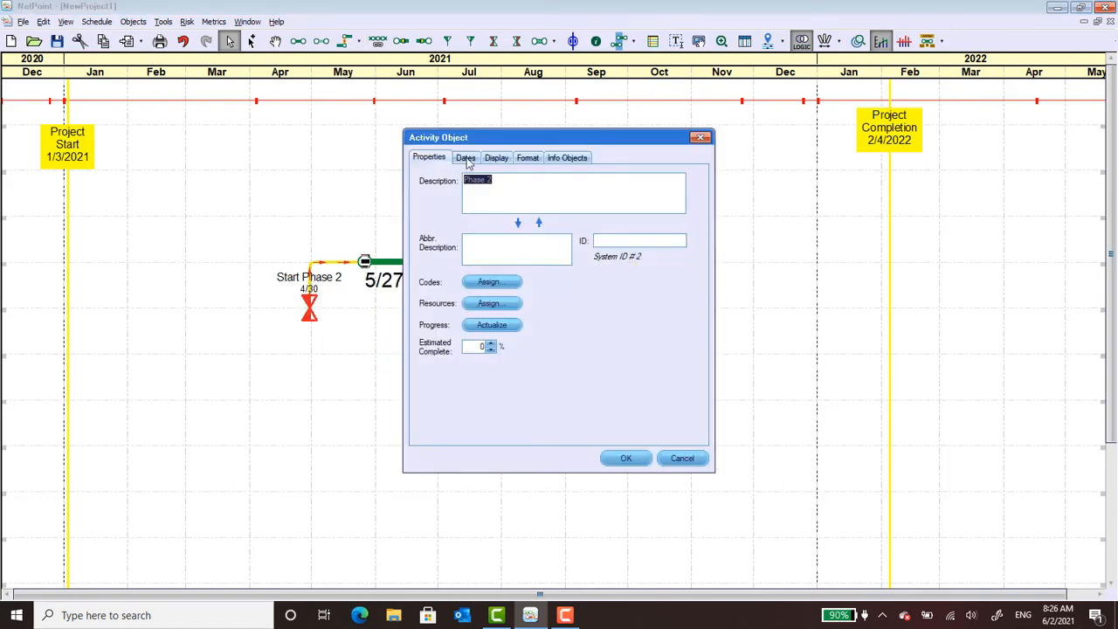
click(496, 158)
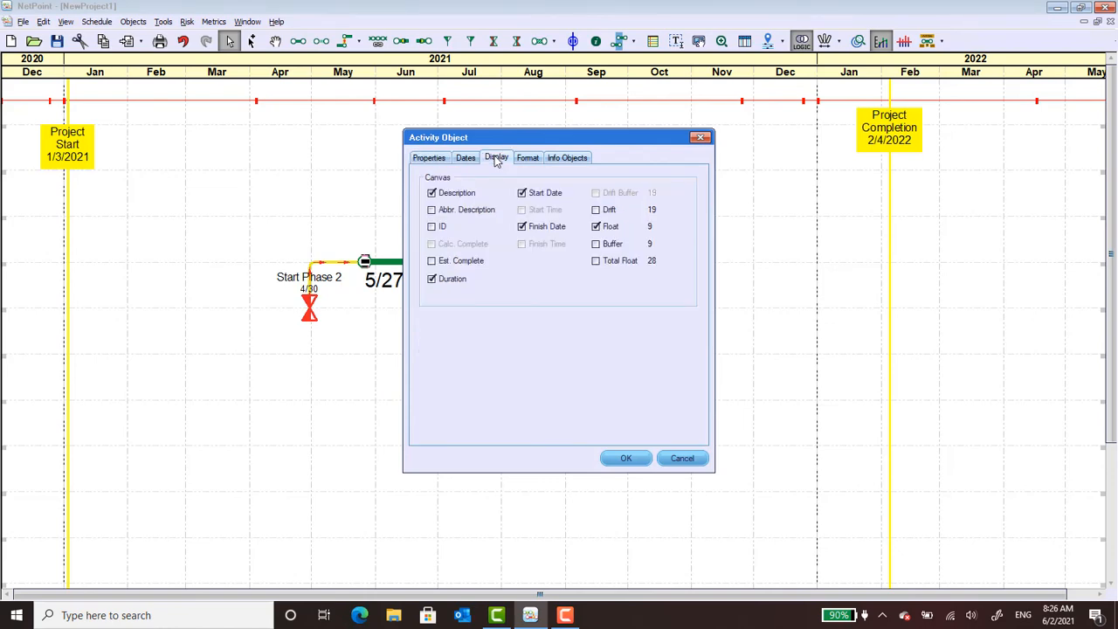
click(596, 210)
click(639, 460)
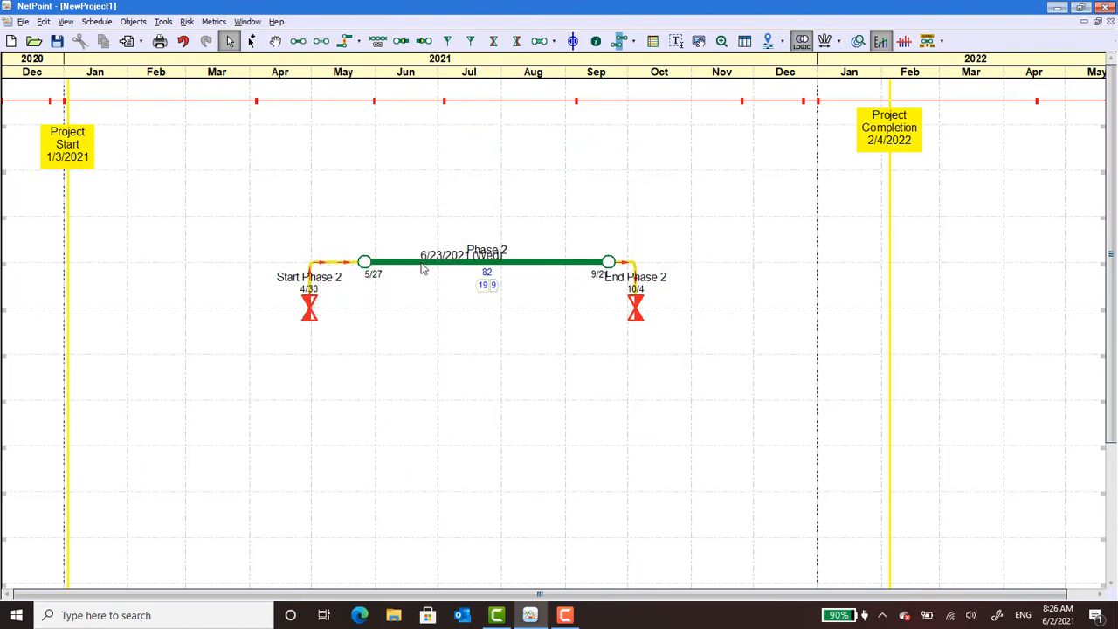
Review the properties of the link from the Start Phase 2 benchmark to the Phase 2 activity, and delete that link.
double_click(332, 263)
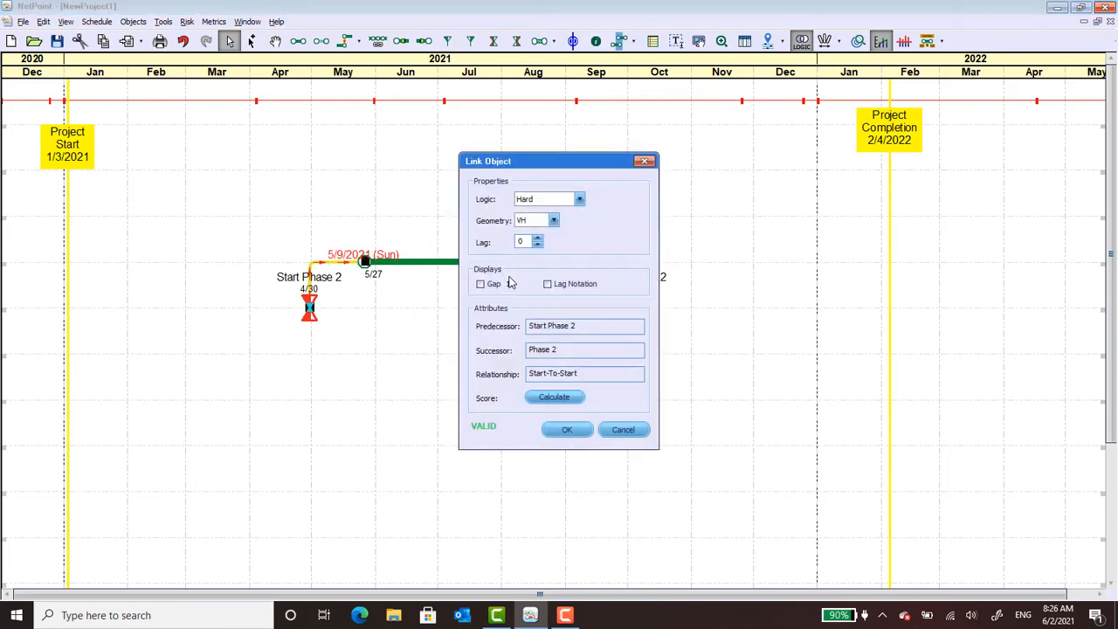
click(572, 430)
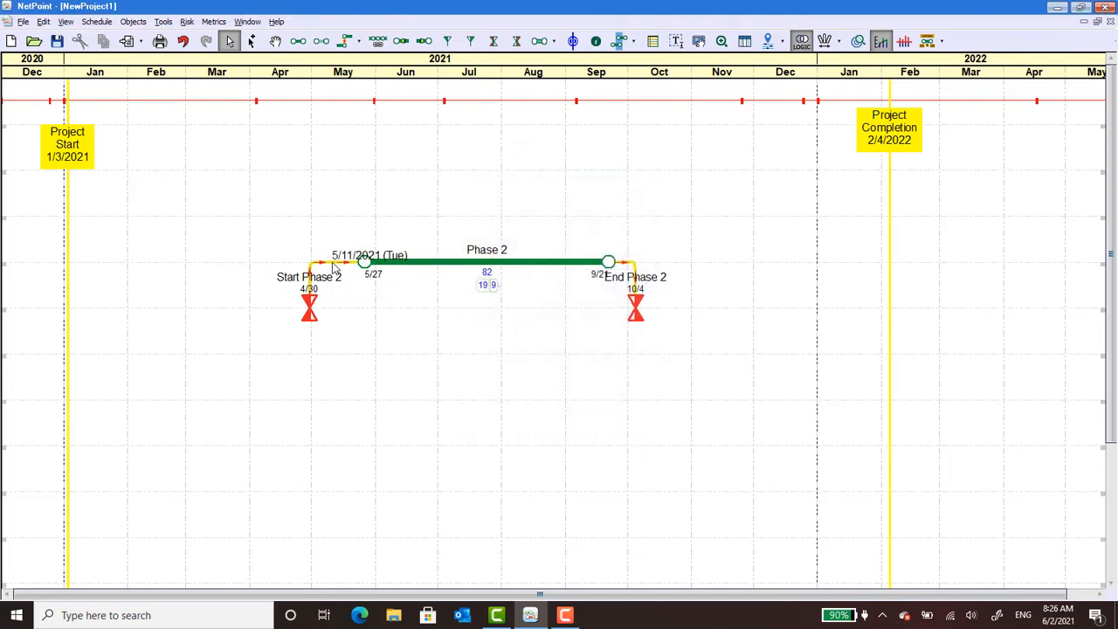
key(Delete)
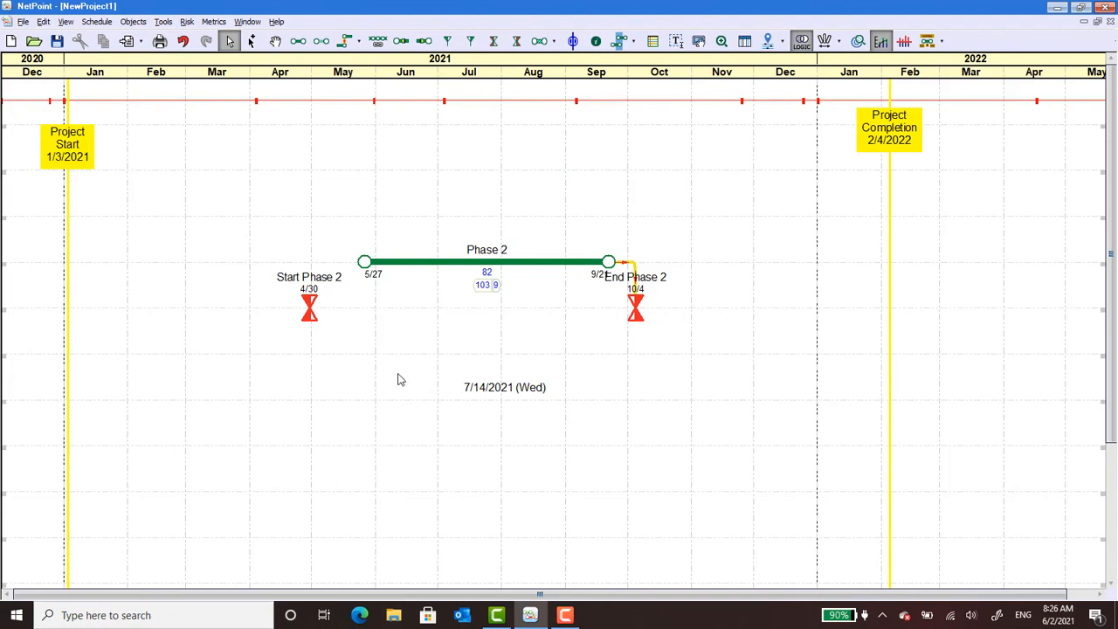
Move the Project Start marker later to 1/7/2021.
click(64, 153)
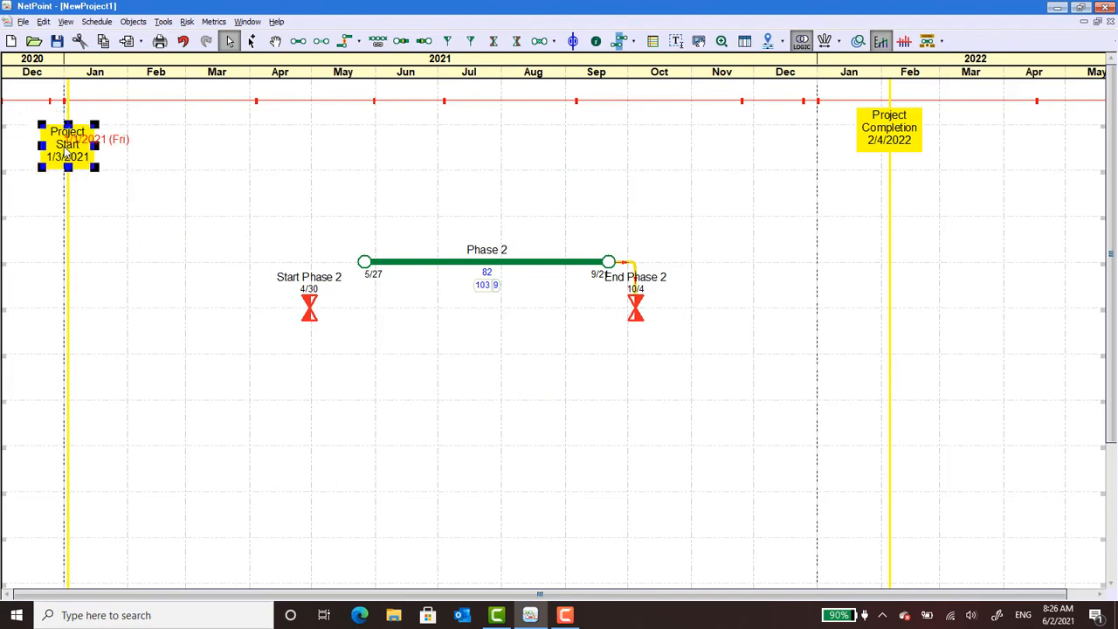
drag(64, 151, 67, 152)
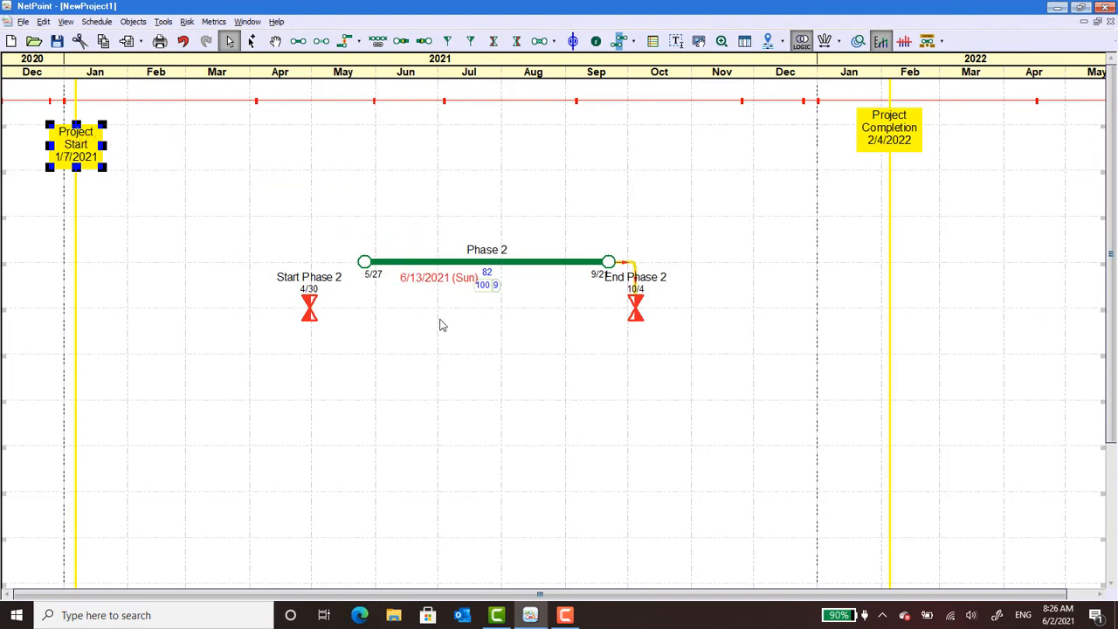
click(441, 350)
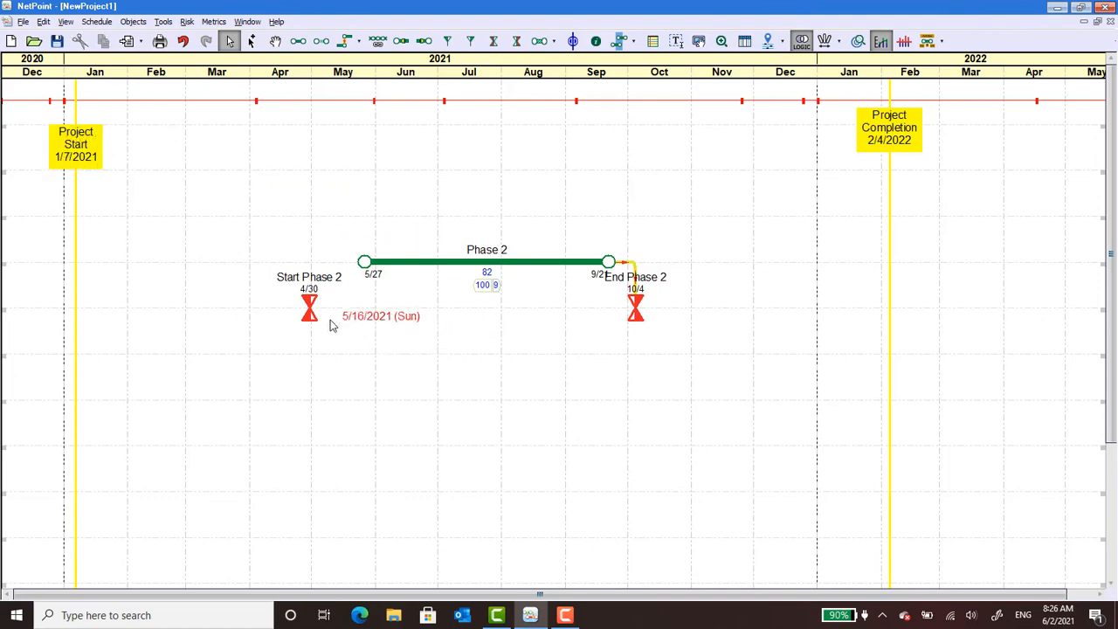